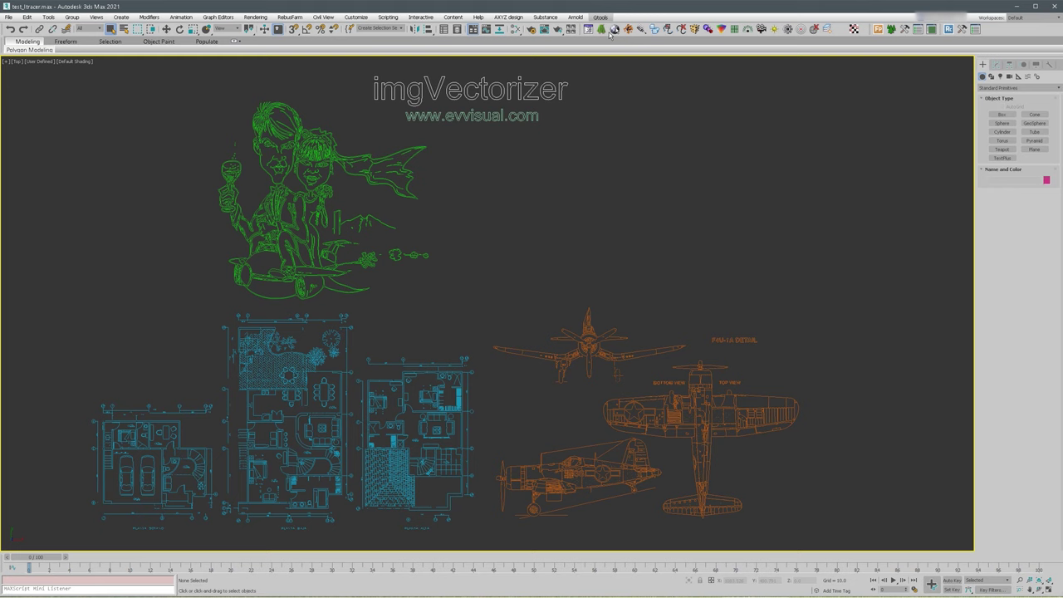
- Load Bandera Mexico Aguila.png as the source image in ImgVectorize
left_click_drag(852, 102, 870, 103)
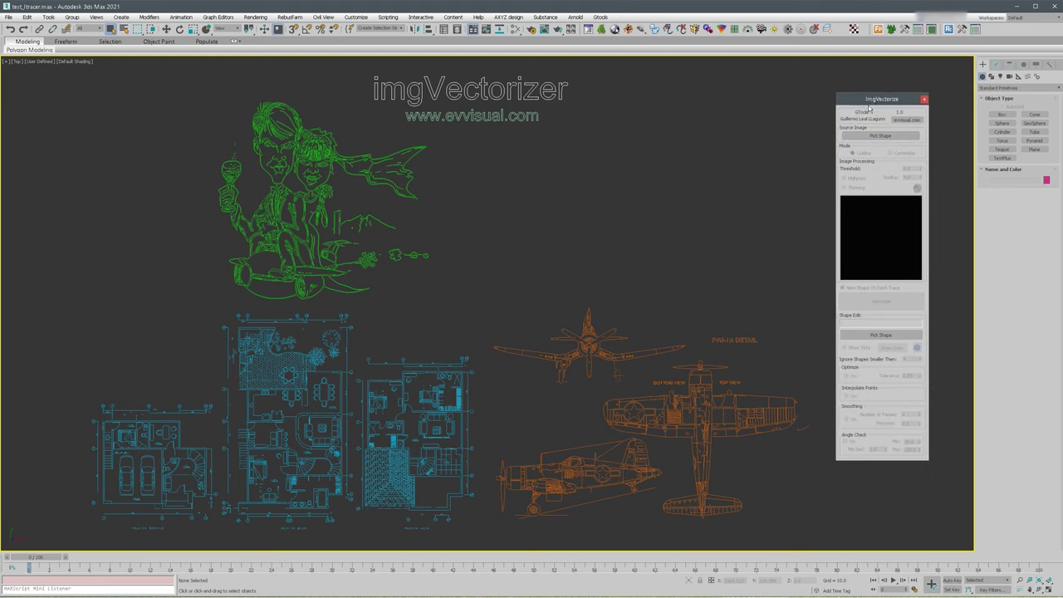
left_click(879, 137)
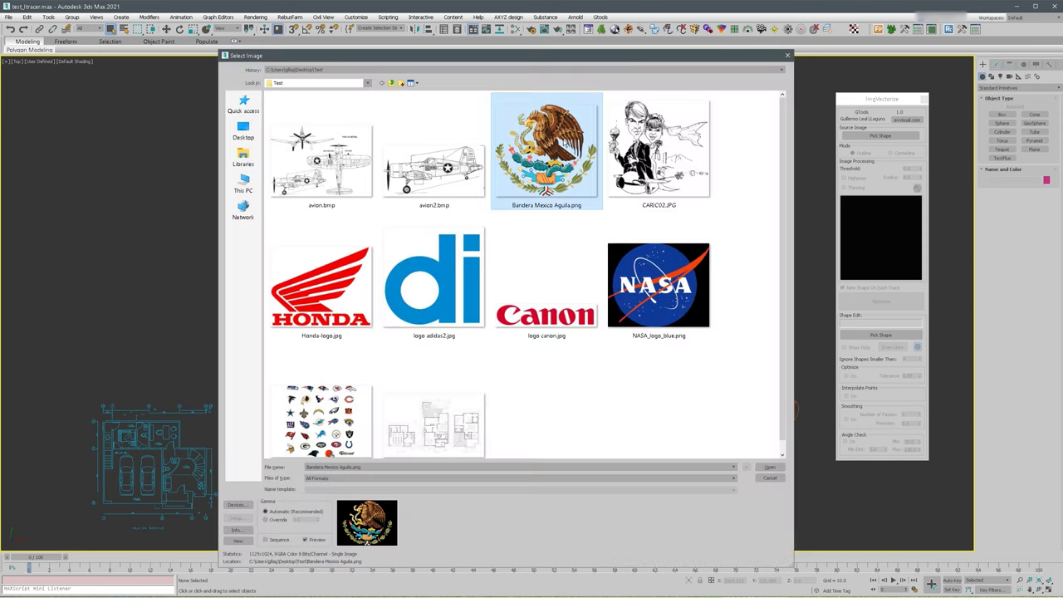
double_click(546, 150)
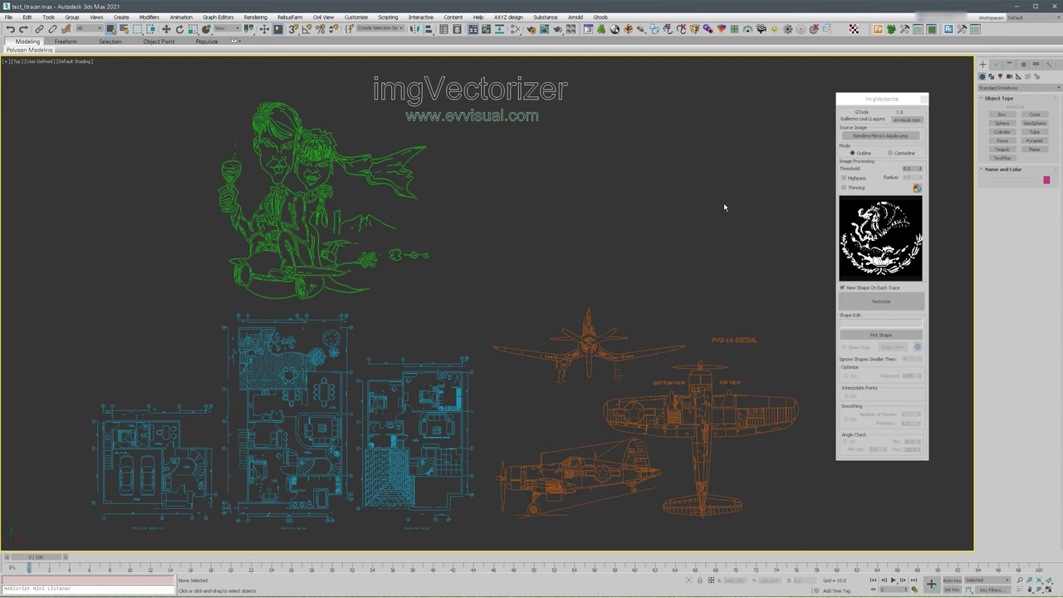
- Examine the previously vectorized caricature, floor plans and airplane drawings up close
middle_click_drag(439, 223, 607, 233)
scroll(517, 166, "up", 5)
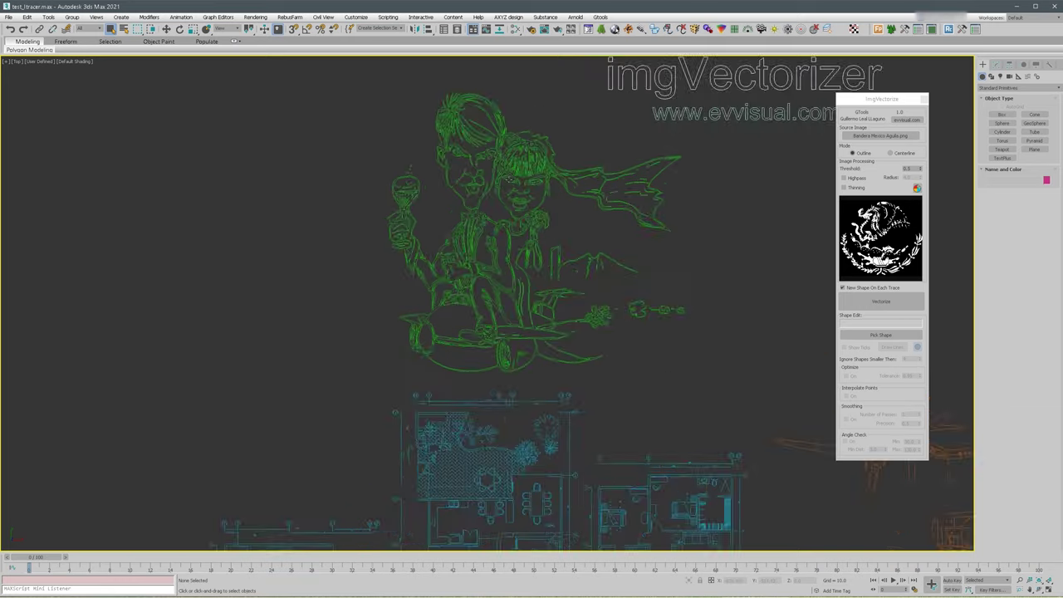
middle_click_drag(517, 169, 433, 200)
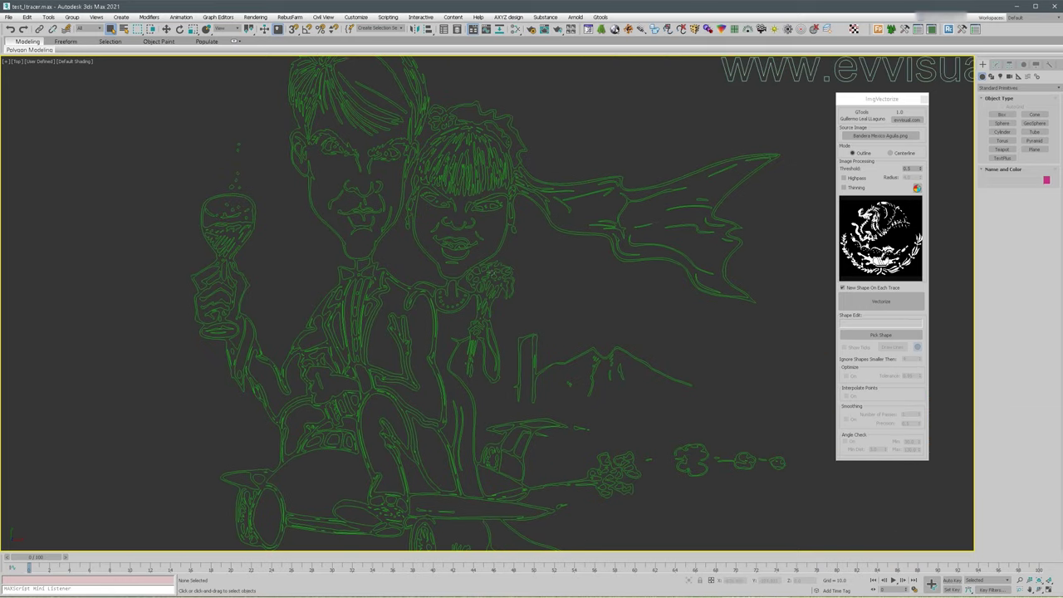
middle_click_drag(694, 521, 809, 126)
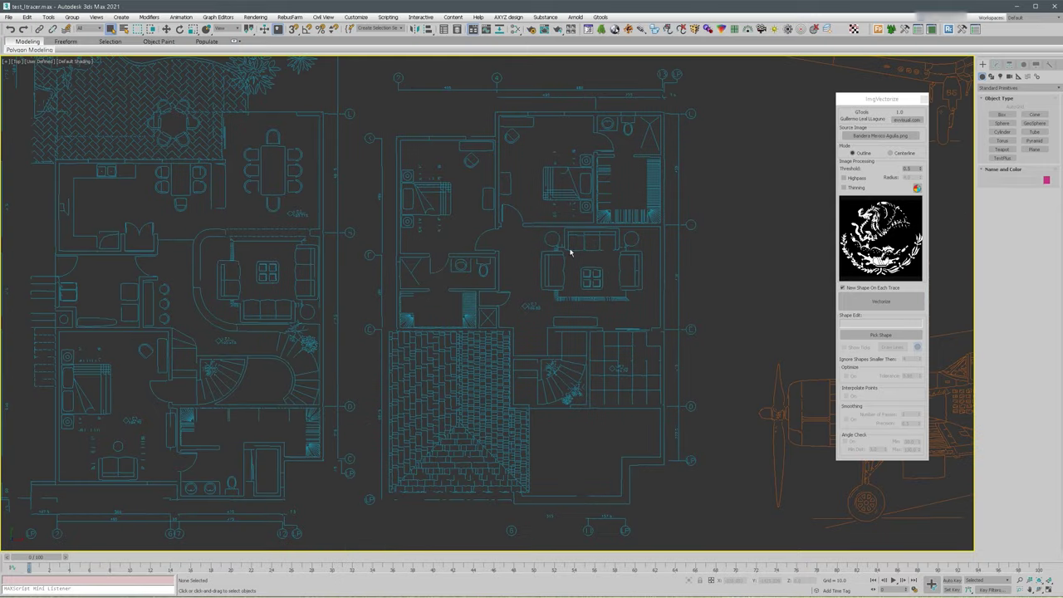
scroll(640, 258, "down", 2)
middle_click_drag(640, 258, 238, 321)
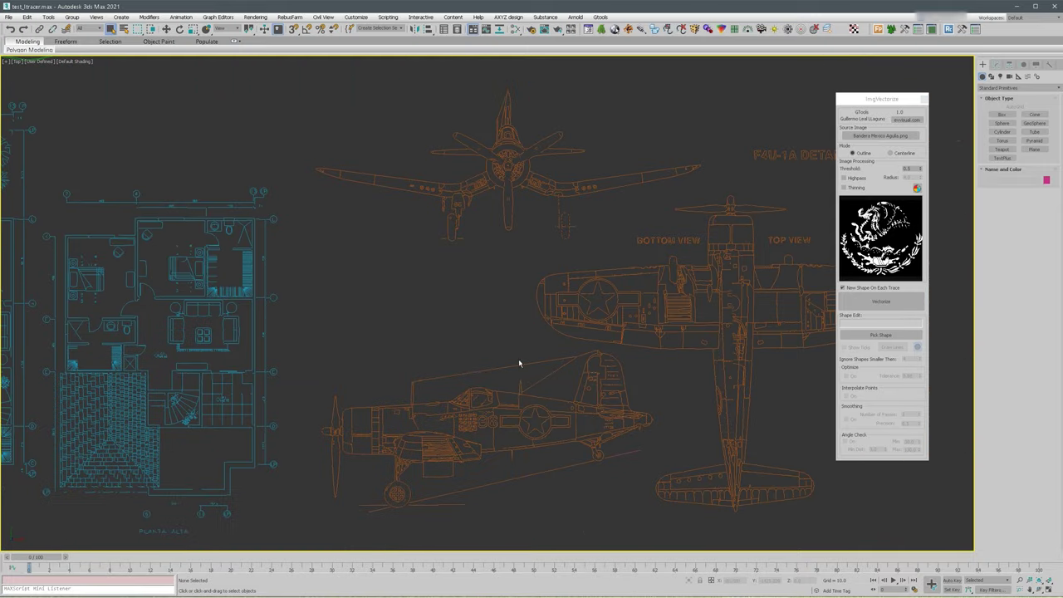
middle_click_drag(390, 362, 514, 393)
scroll(514, 394, "down", 3)
middle_click_drag(521, 326, 547, 354)
scroll(525, 329, "up", 1)
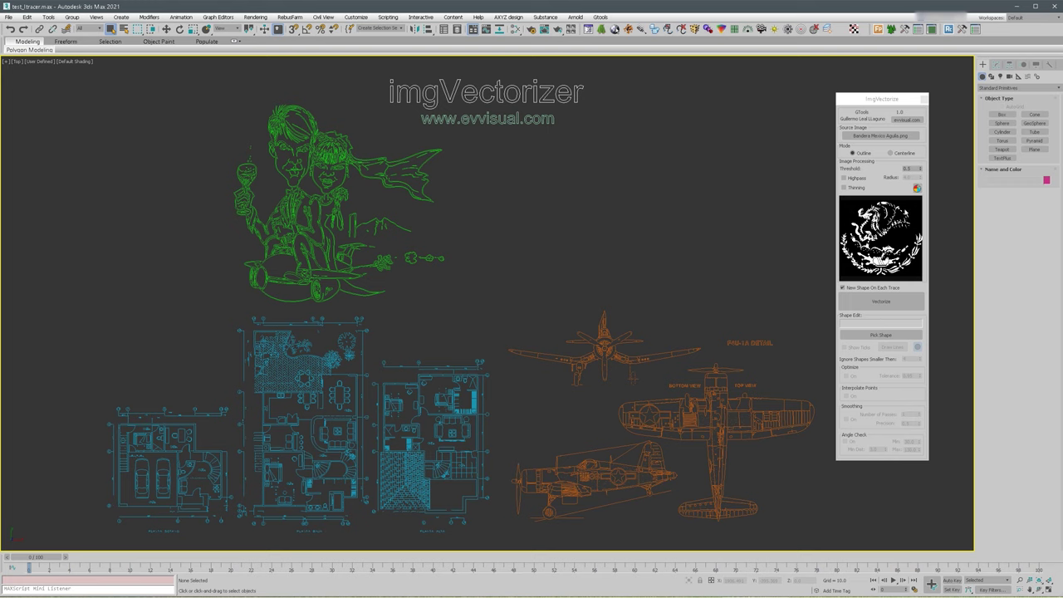
- Crop the source image to a square area around the eagle's head and the snake's head
left_click(917, 189)
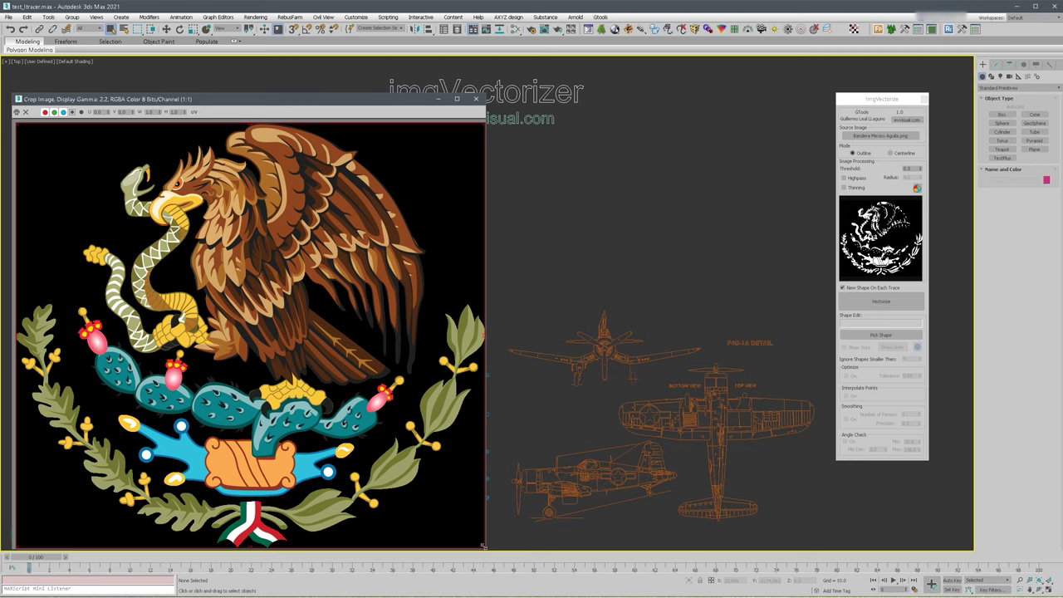
left_click_drag(483, 546, 141, 252)
left_click_drag(93, 200, 191, 206)
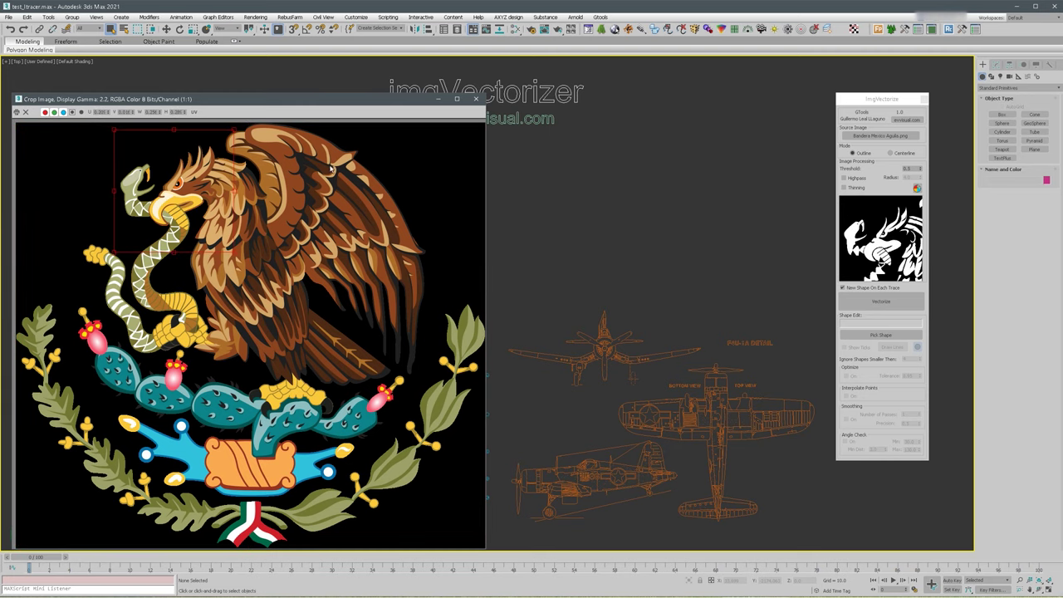
left_click(476, 100)
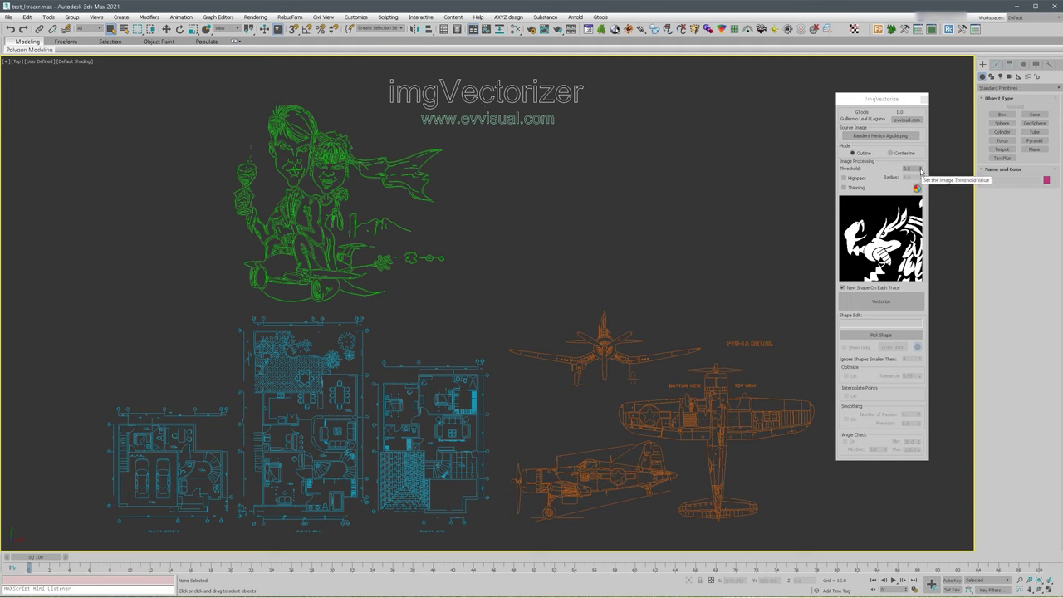
- Enable Highpass with a radius of 3.14 and set the image threshold to 0.47
mouse_move(920, 169)
left_mouse_down()
mouse_move(918, 193)
mouse_move(918, 171)
left_mouse_up()
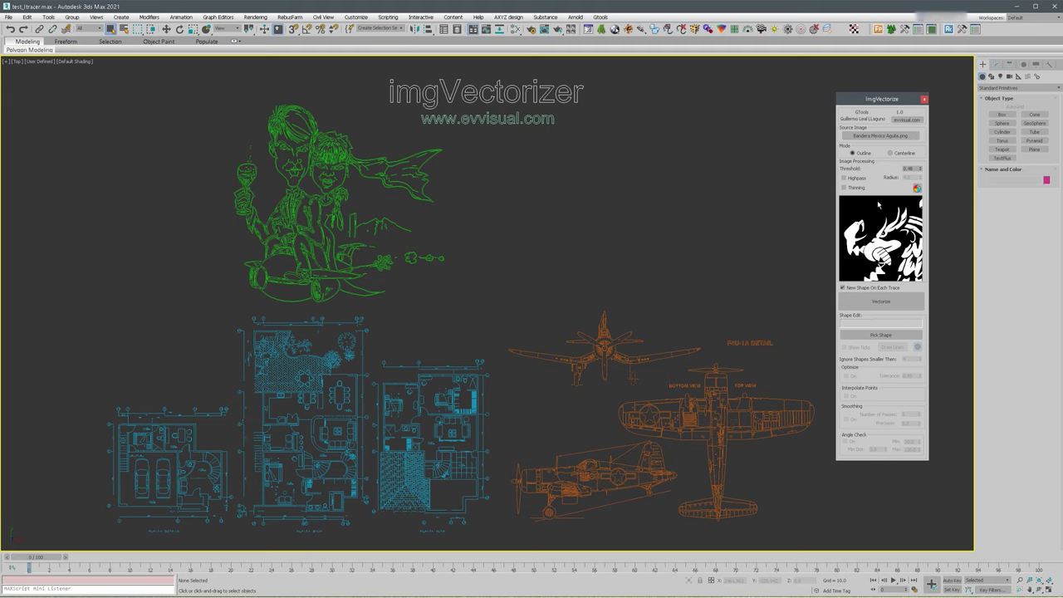
left_click(844, 178)
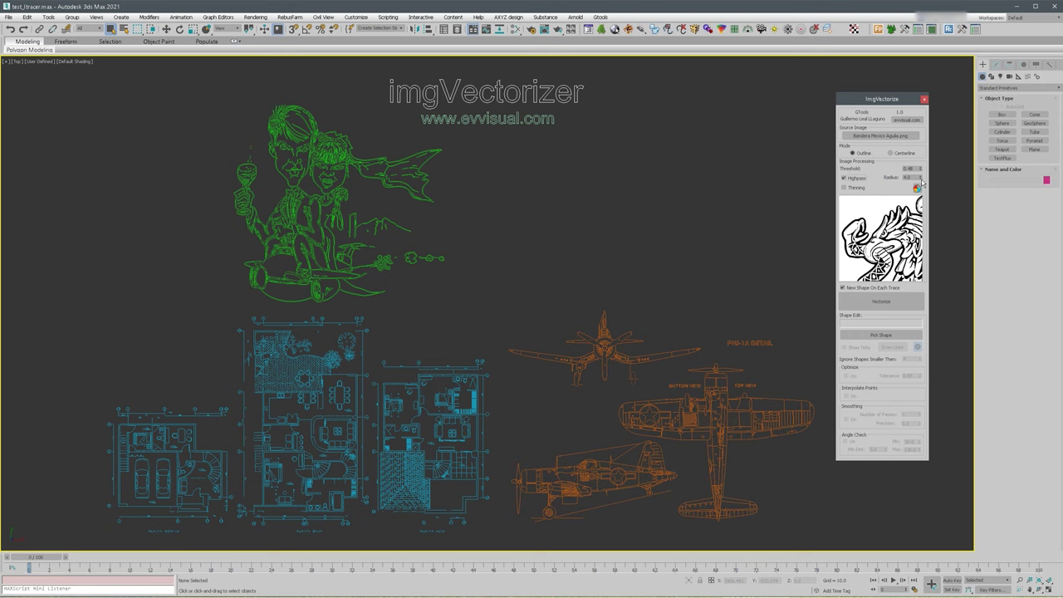
left_click_drag(921, 180, 919, 212)
left_click_drag(921, 169, 917, 170)
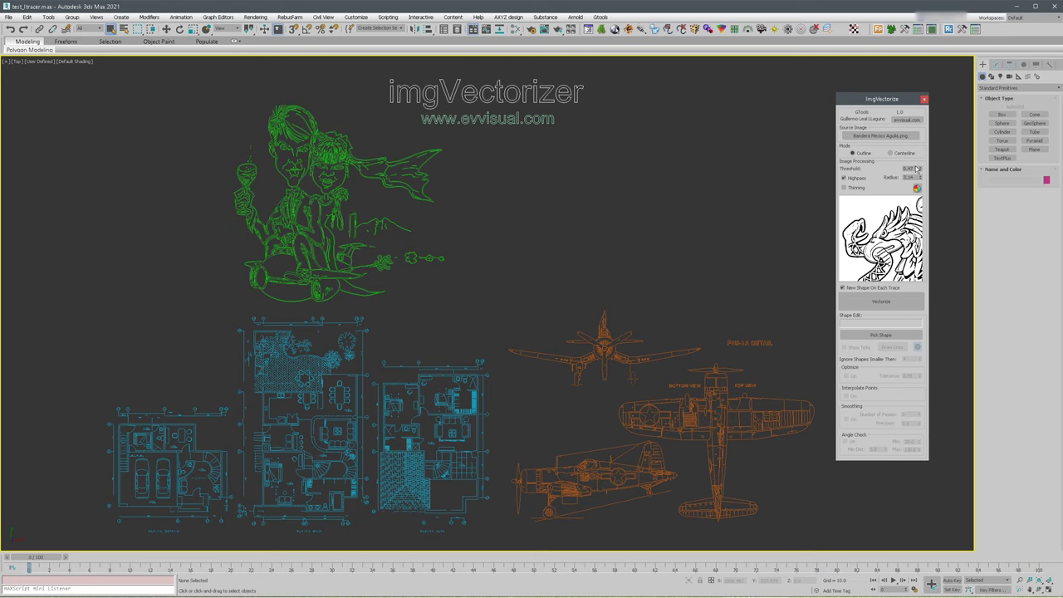
- Vectorize the cropped eagle image as a new shape in Outline mode
middle_click_drag(729, 215, 732, 216)
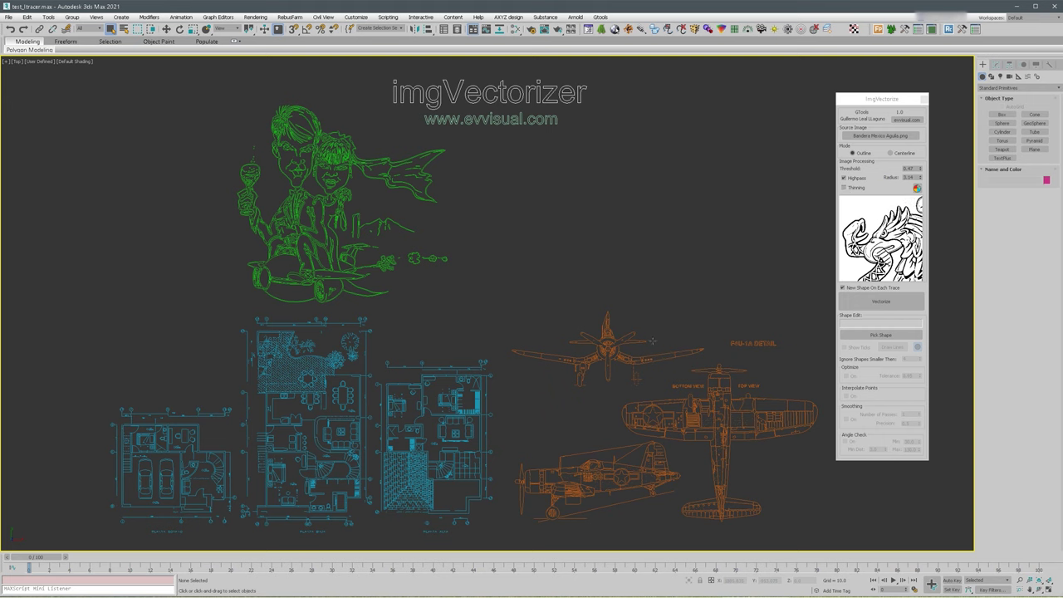
left_click(883, 303)
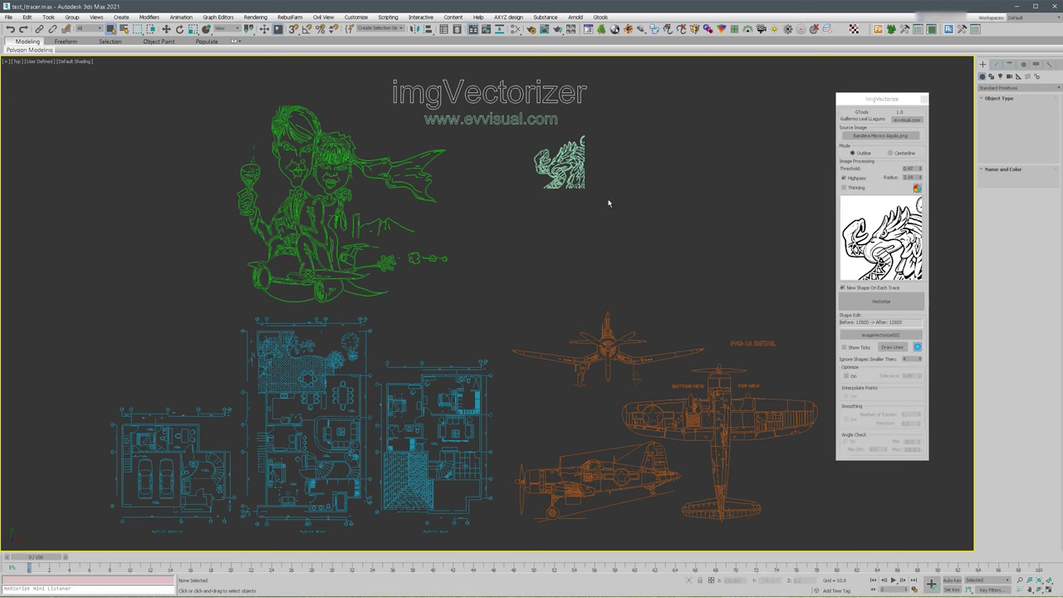
scroll(608, 203, "up", 15)
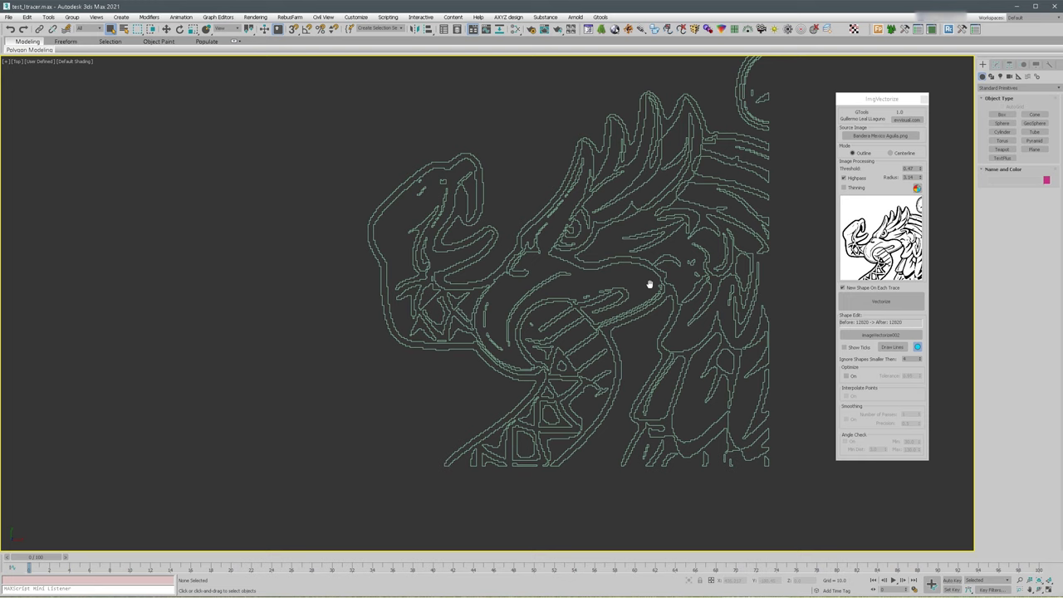
middle_click_drag(649, 285, 633, 304)
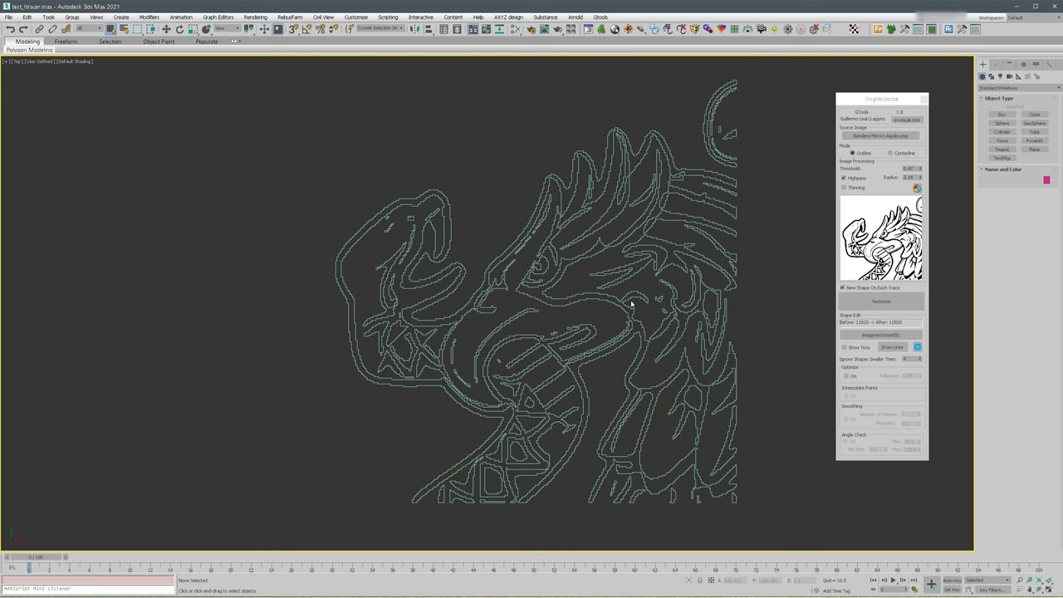
- Select the traced eagle shape and examine its outlines closely around the eye and beak
left_click(538, 262)
middle_click_drag(642, 324, 666, 290)
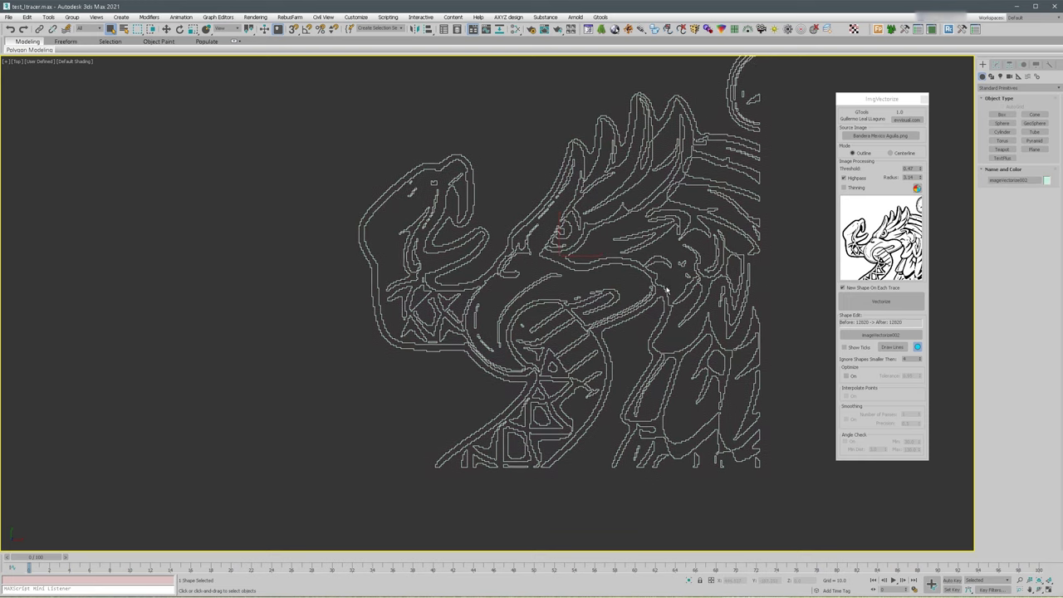
scroll(629, 260, "up", 2)
scroll(617, 240, "up", 2)
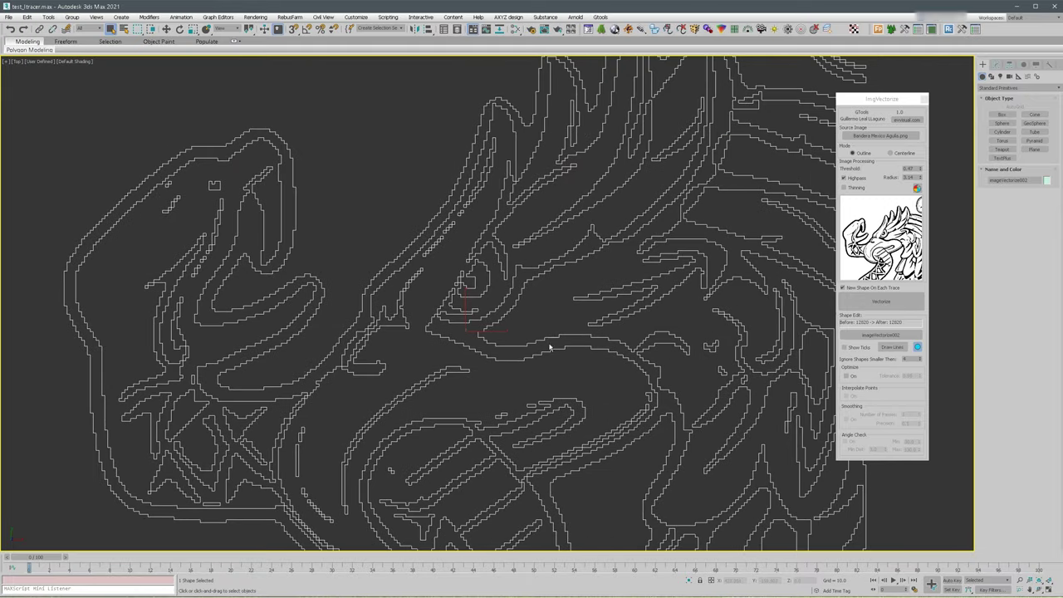
scroll(548, 347, "up", 2)
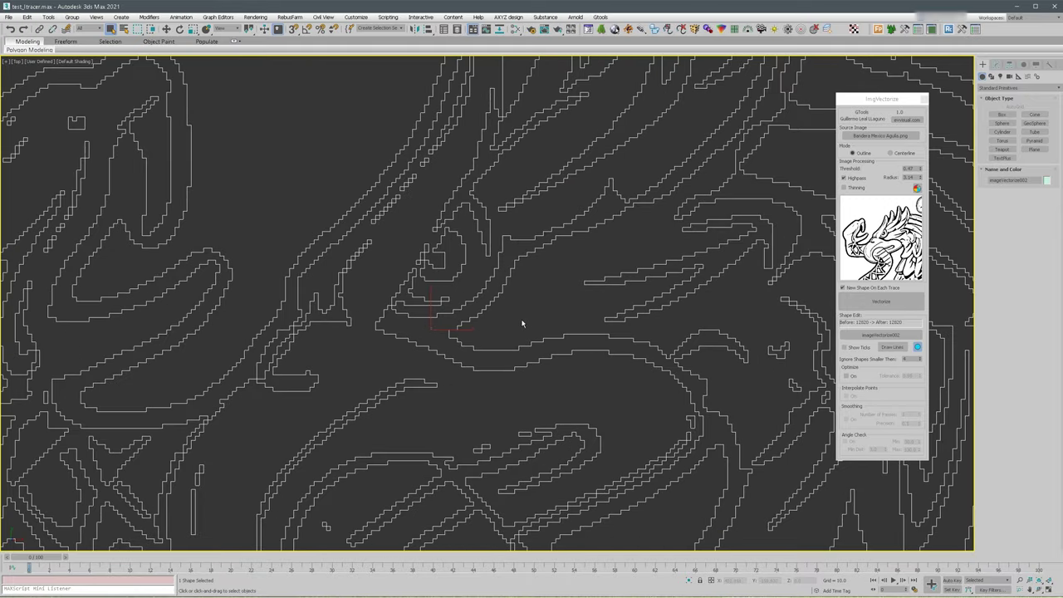
middle_click_drag(577, 299, 585, 337)
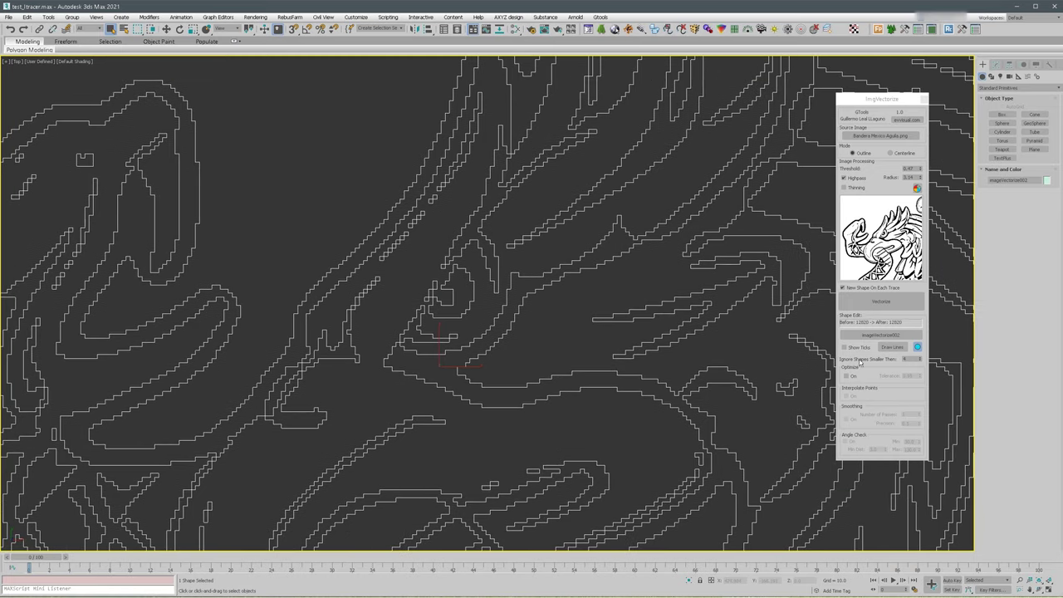
- Show the vertex ticks on the traced shape and examine how densely the points are spaced
left_click(844, 347)
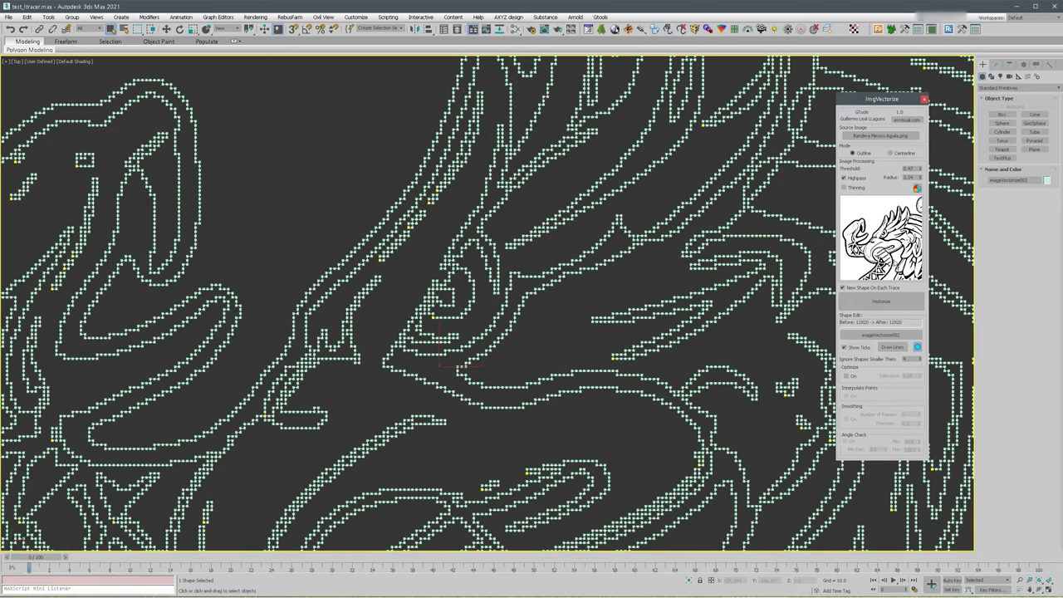
scroll(611, 283, "up", 3)
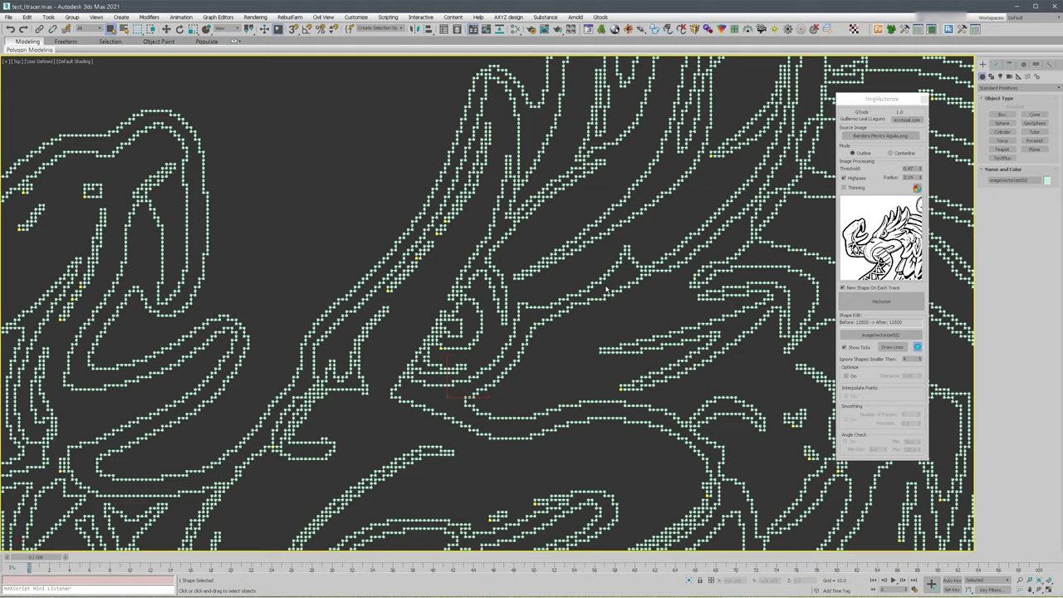
scroll(607, 290, "up", 3)
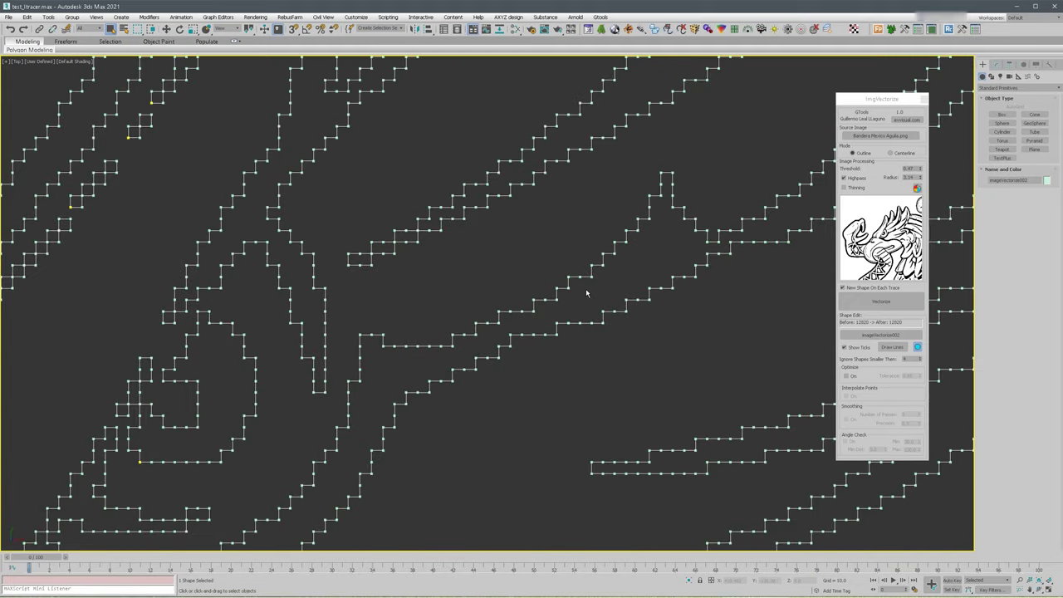
scroll(586, 292, "down", 6)
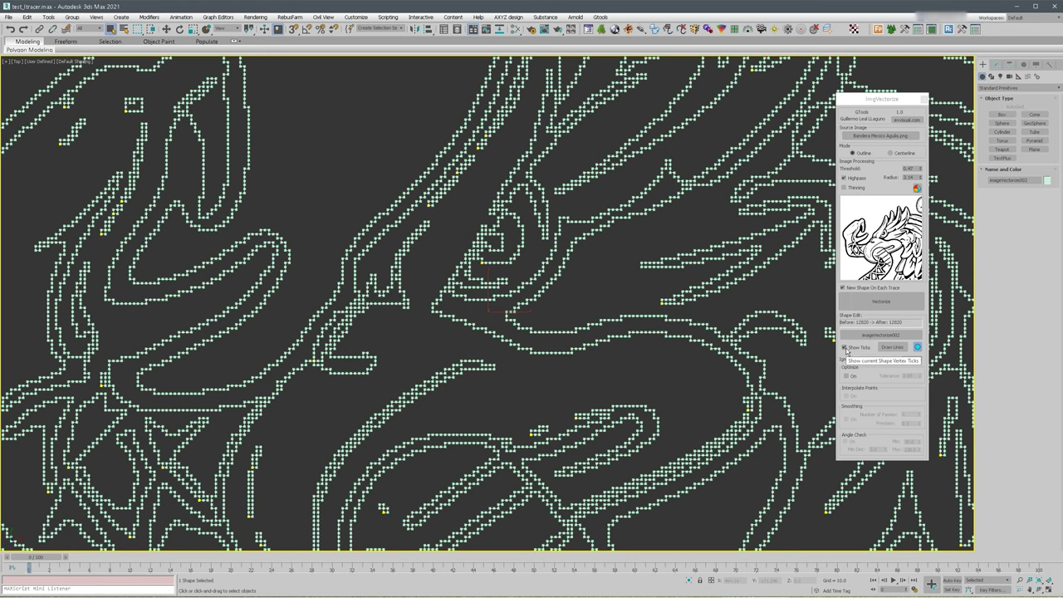
middle_click_drag(705, 351, 633, 342)
scroll(633, 342, "down", 3)
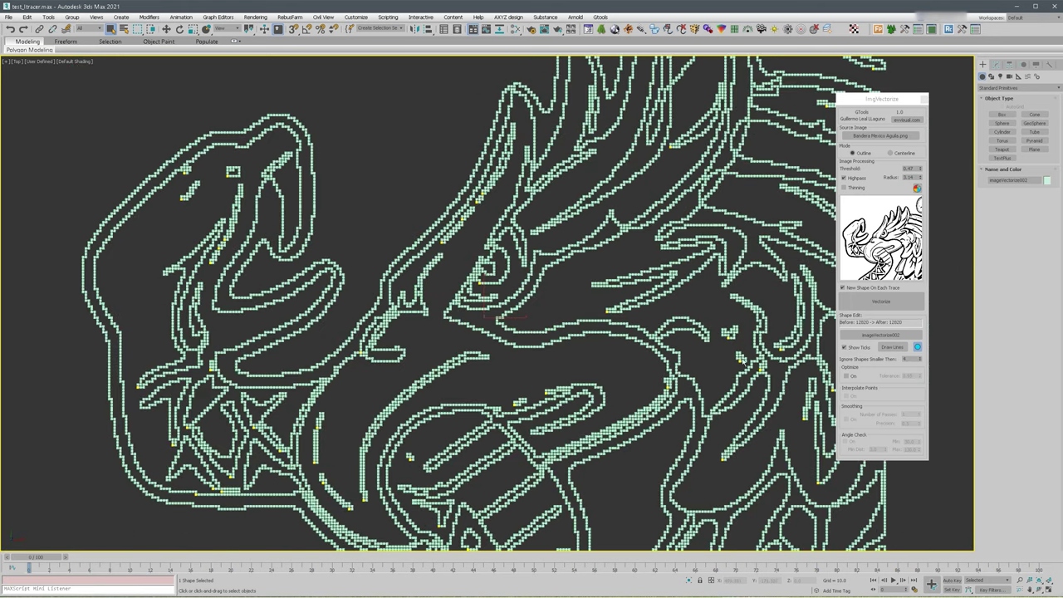
left_click(893, 347)
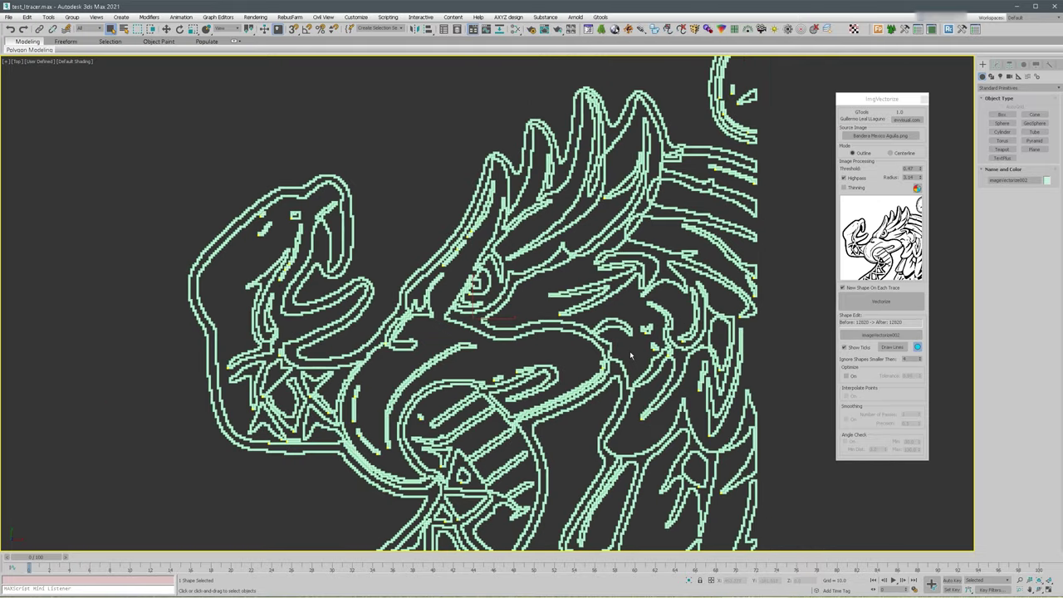
scroll(700, 349, "up", 2)
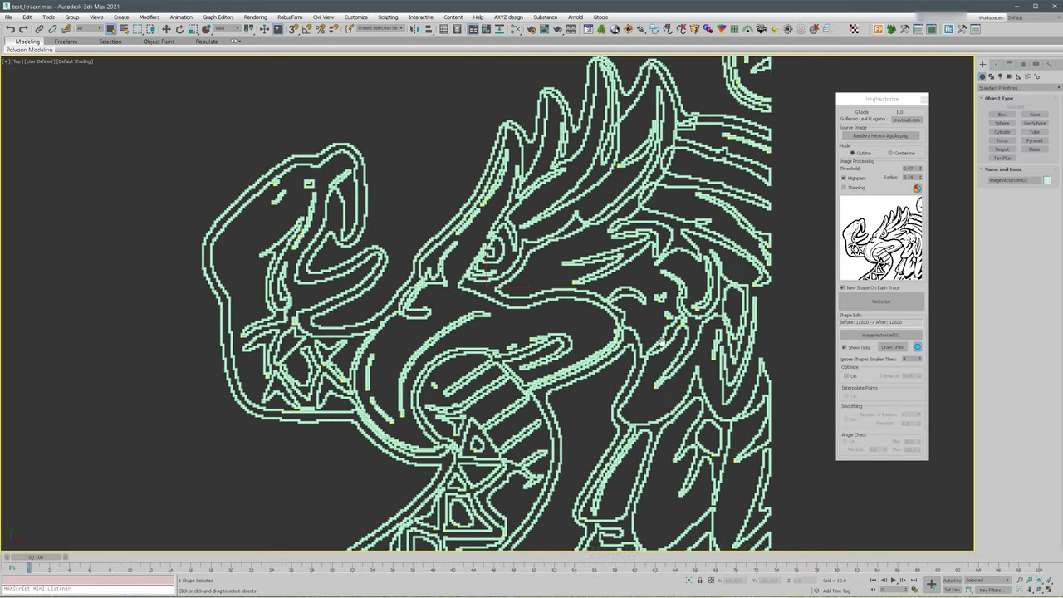
- Enable shape optimization and set its tolerance to 0.62
left_click(847, 376)
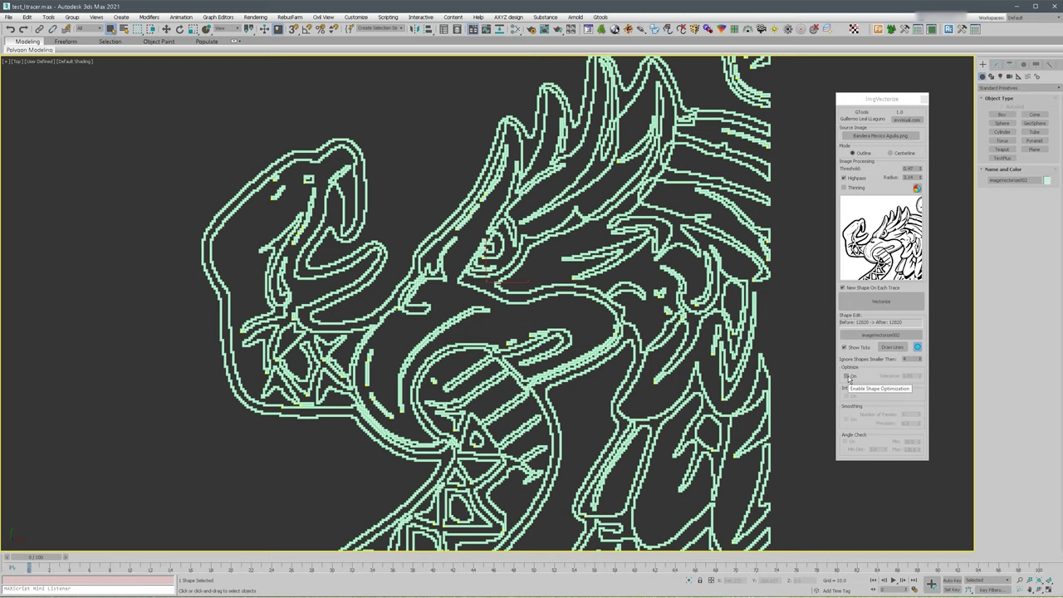
mouse_move(609, 333)
middle_mouse_down()
mouse_move(630, 311)
mouse_move(620, 316)
middle_mouse_up()
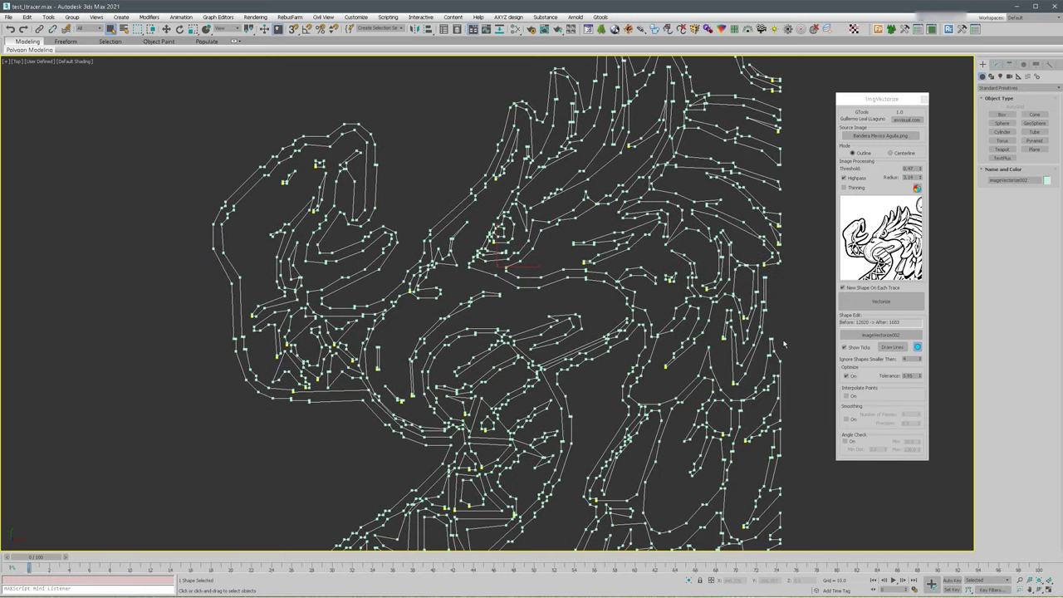
left_click(920, 379)
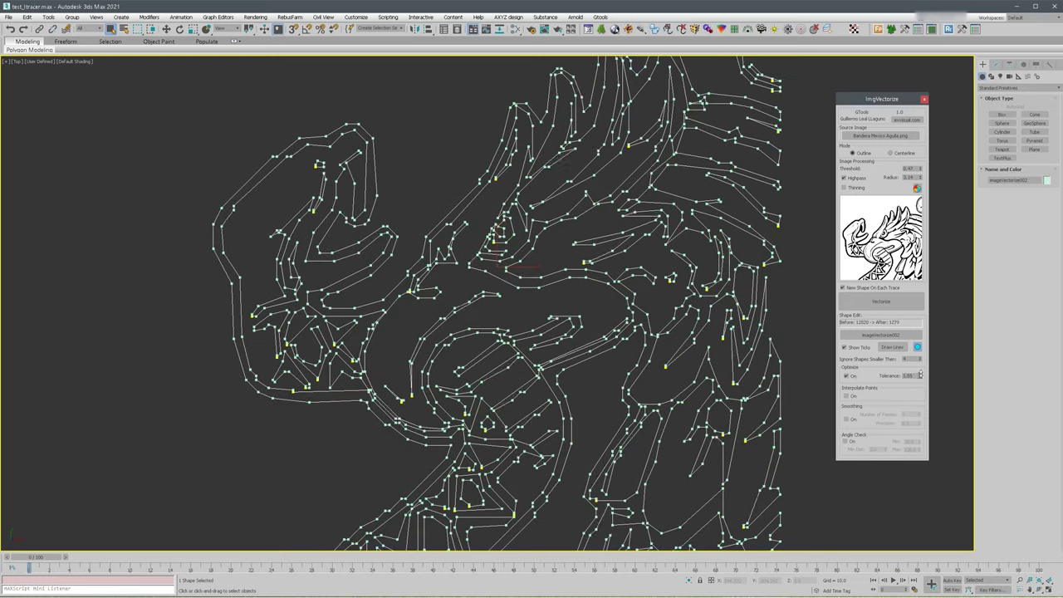
left_click(920, 379)
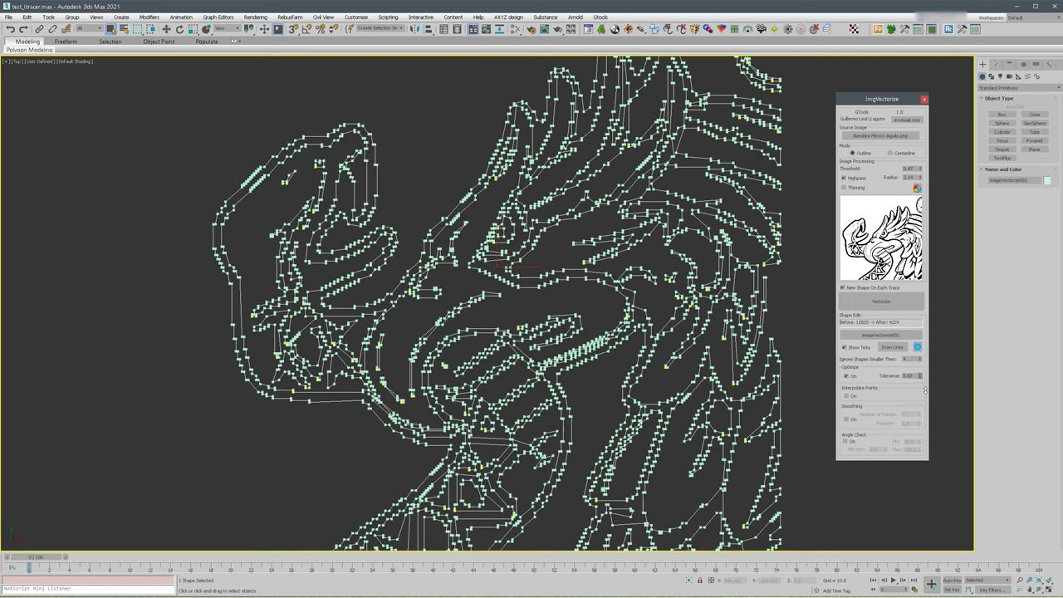
- Hide the vertex ticks and inspect the optimized outlines around the snake's body
left_click(845, 347)
mouse_move(619, 398)
middle_mouse_down()
mouse_move(612, 380)
mouse_move(639, 292)
mouse_move(629, 311)
mouse_move(650, 349)
middle_mouse_up()
scroll(608, 360, "up", 3)
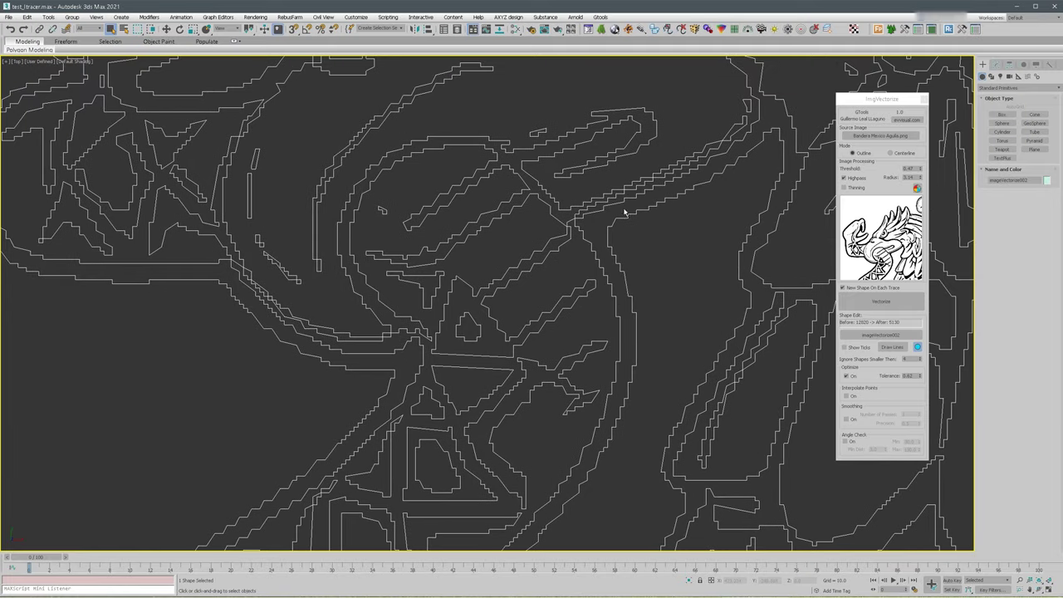
mouse_move(625, 213)
middle_mouse_down()
mouse_move(645, 356)
mouse_move(667, 206)
mouse_move(657, 277)
mouse_move(637, 169)
middle_mouse_up()
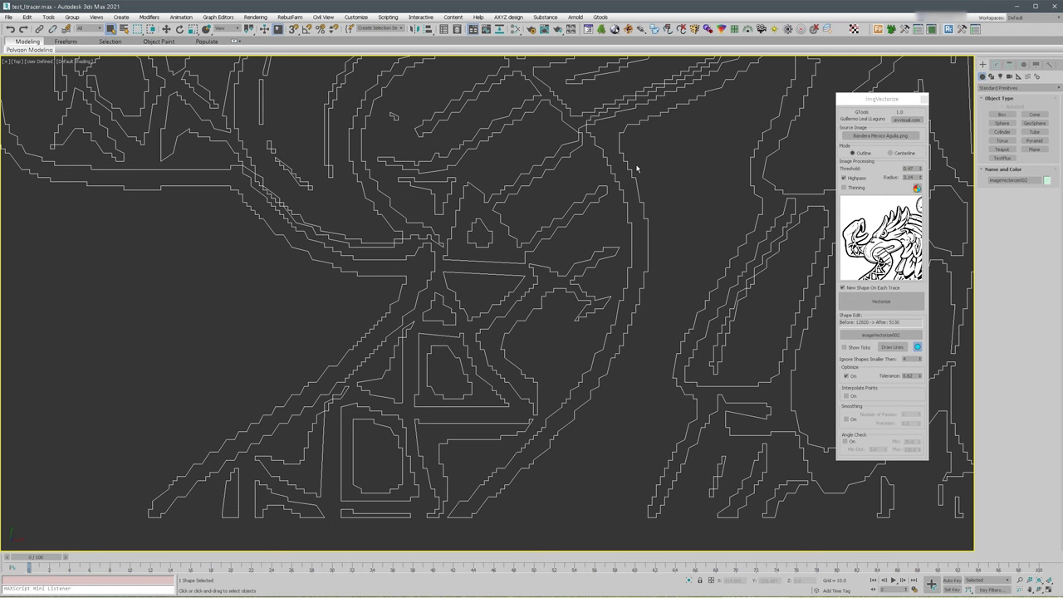
- Enable point interpolation on the traced eagle shape and inspect the outlines around the snake and beak
left_click(847, 396)
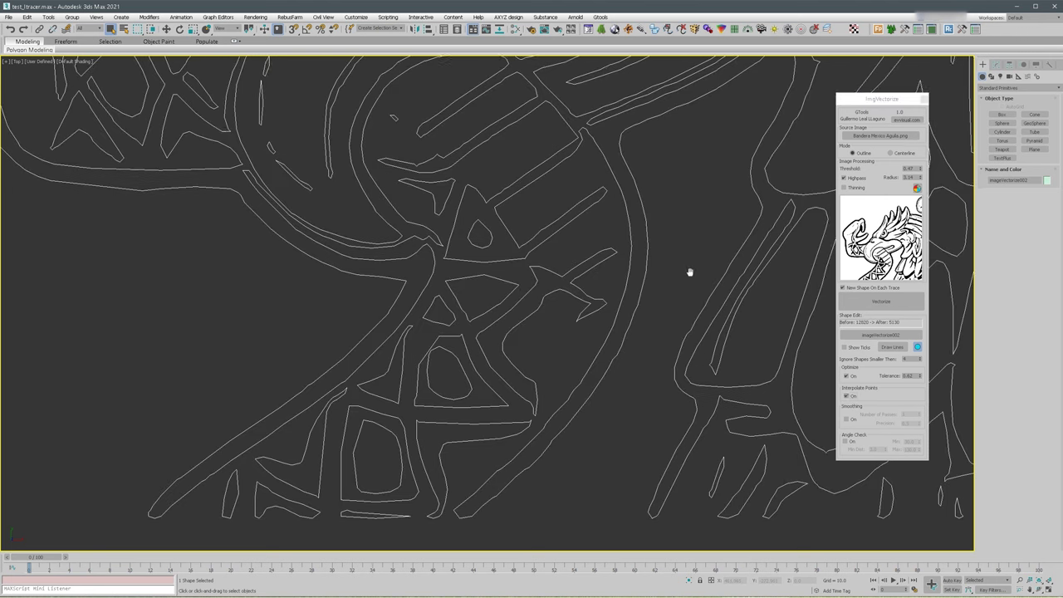
scroll(702, 299, "down", 1)
scroll(687, 316, "down", 2)
scroll(671, 316, "up", 2)
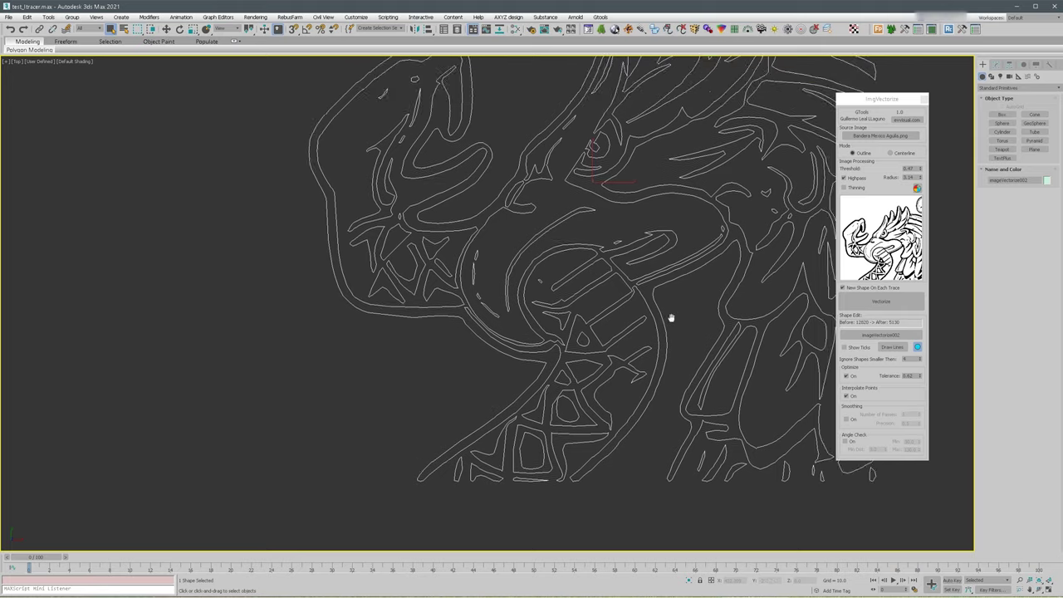
scroll(581, 347, "up", 1)
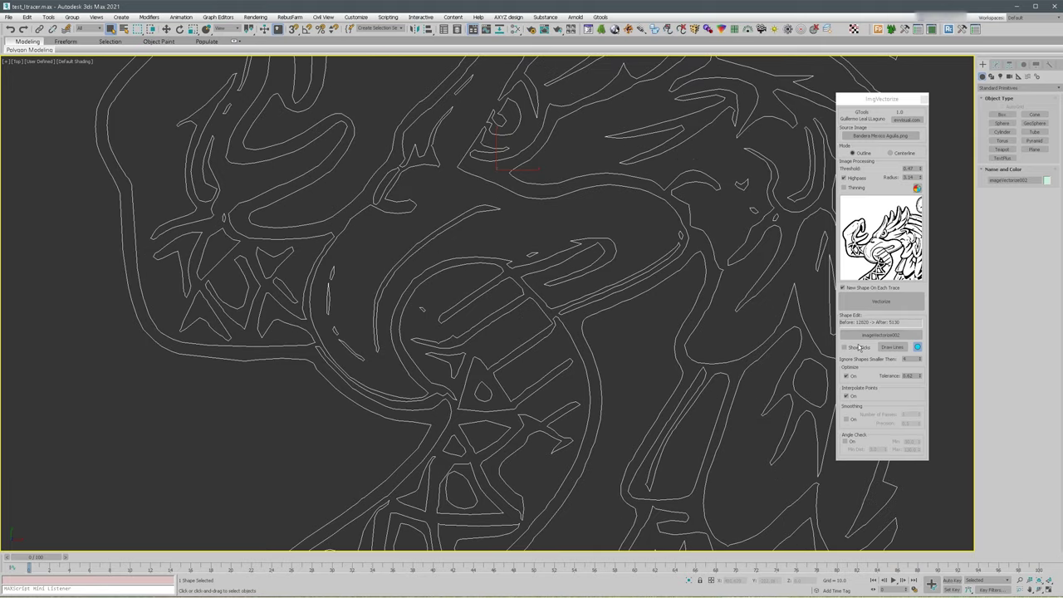
- Show the vertex ticks briefly, hide them again, and examine the interpolated outlines along the snake's body
left_click(846, 348)
left_click(848, 350)
middle_click_drag(681, 359, 699, 306)
middle_click_drag(617, 375, 644, 338)
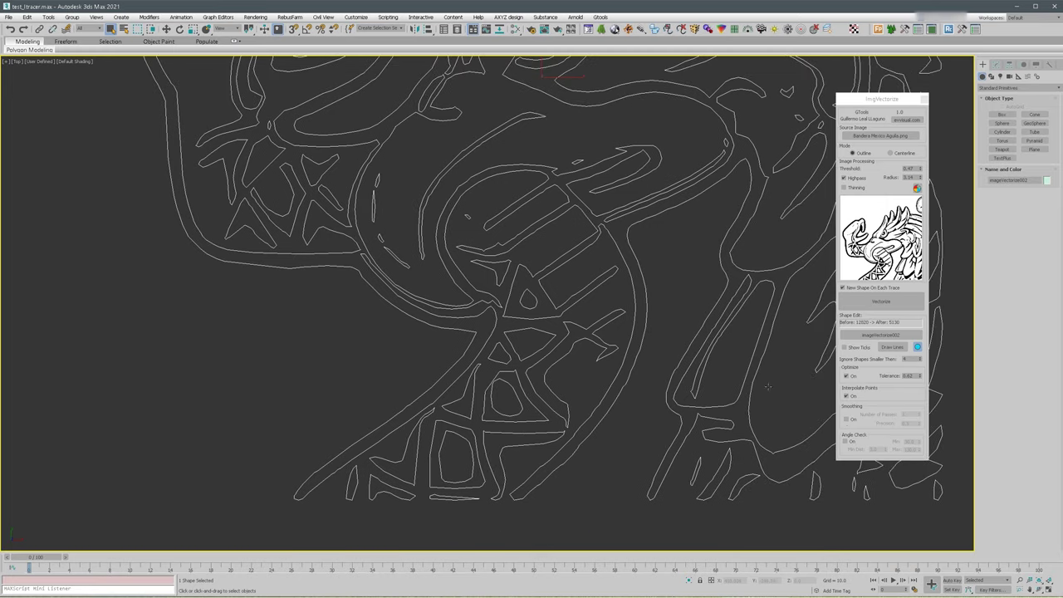
- Try smoothing on the interpolated eagle shape, turn it off again, and bring the eagle's head into view
left_click(847, 421)
left_click(847, 421)
middle_click_drag(674, 275, 710, 482)
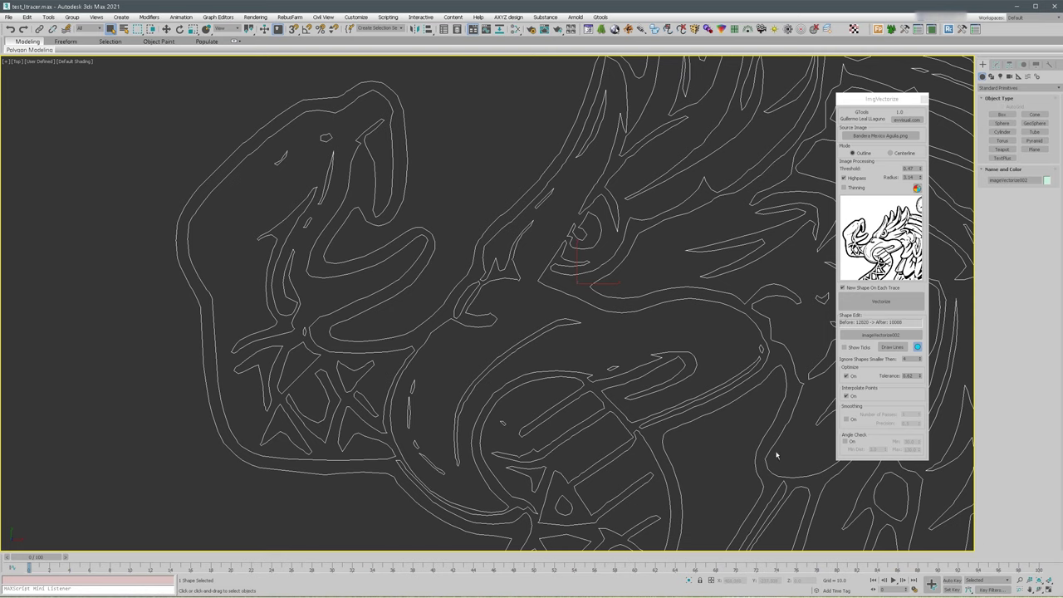
- Try the angle check on the eagle shape, turn it off again, and inspect the whole trace
left_click(846, 441)
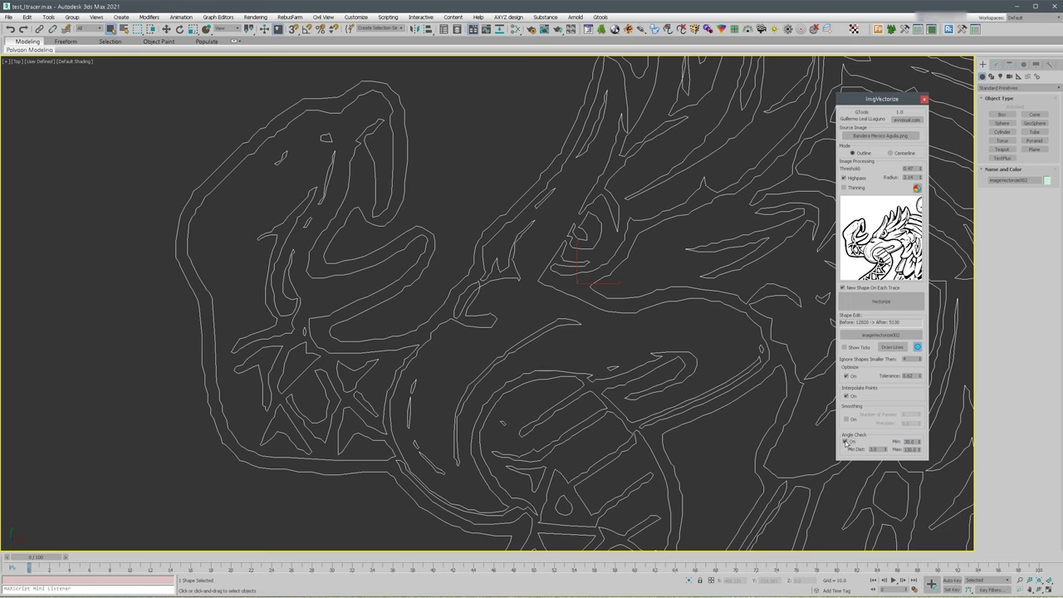
left_click(847, 441)
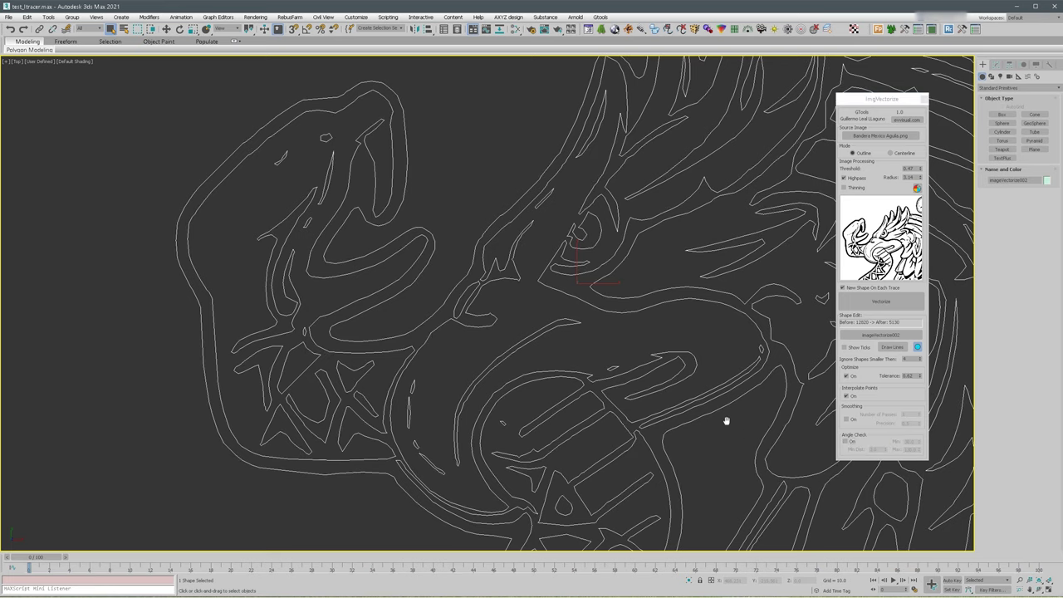
middle_click_drag(726, 421, 591, 387)
scroll(594, 382, "down", 2)
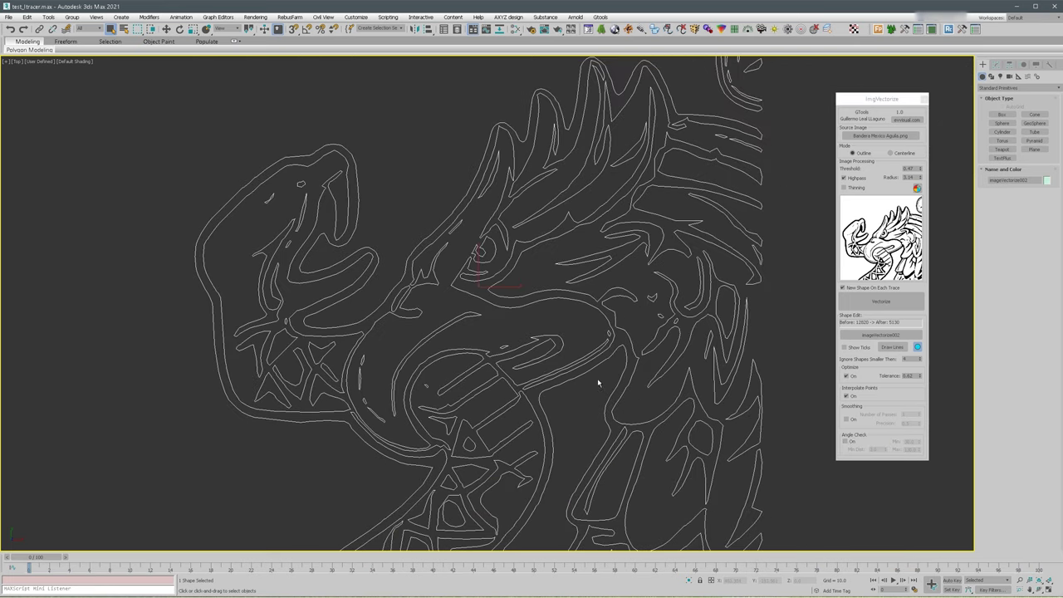
- Load logo adidas2.jpg as the source image and vectorize its outlines with a threshold of 0.57
left_click(870, 137)
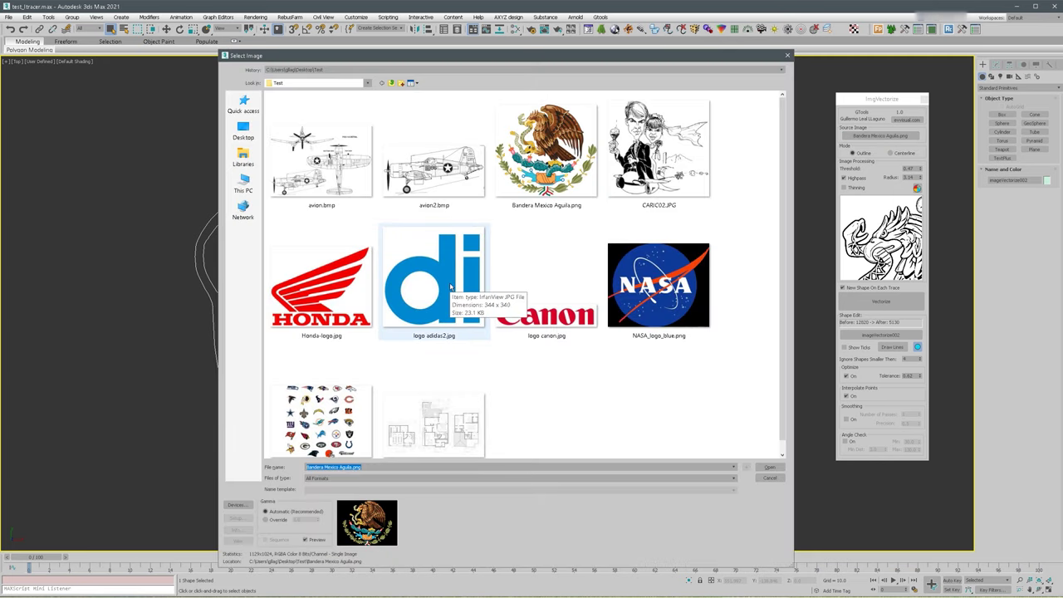
double_click(449, 287)
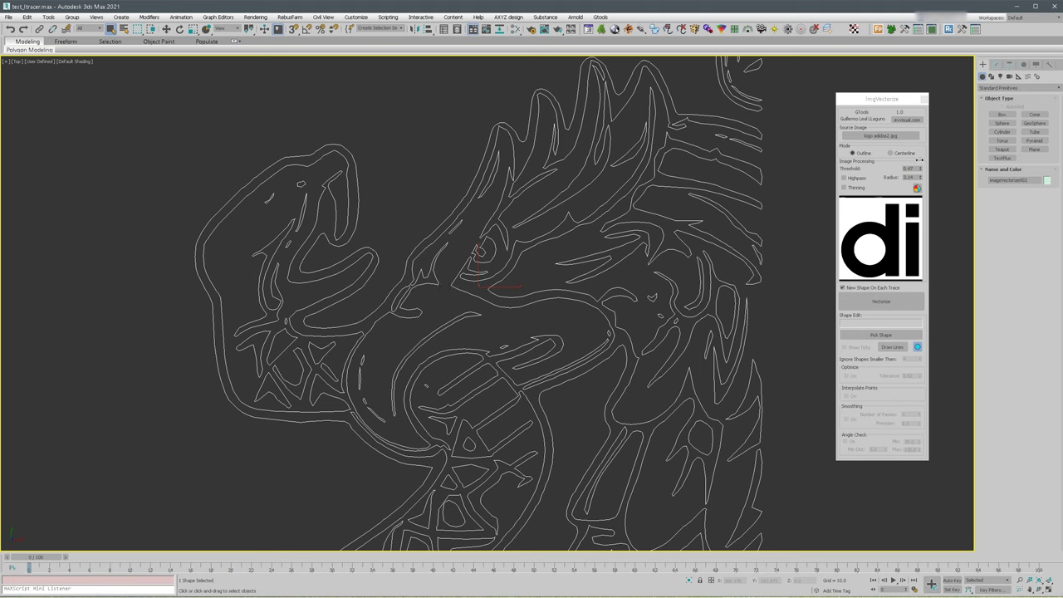
left_click(919, 169)
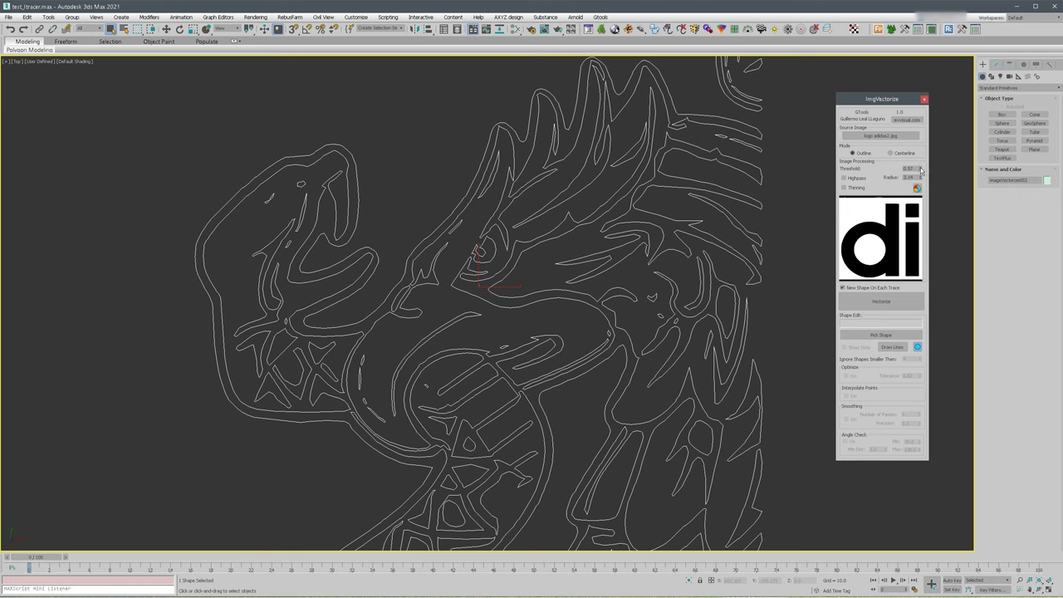
left_click(870, 304)
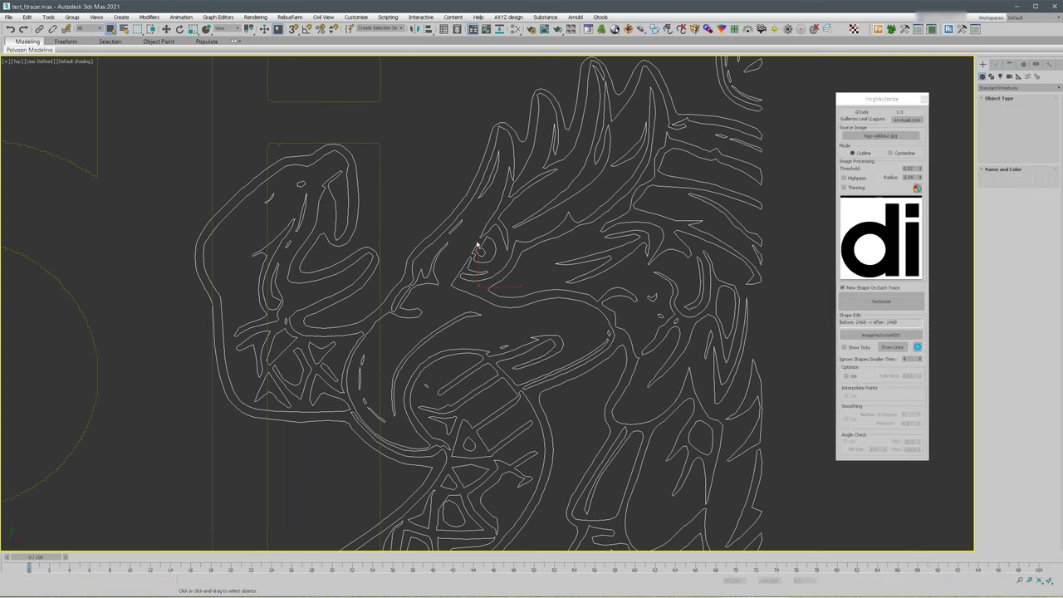
- Move the eagle shape sideways, clear of the newly traced logo
middle_click_drag(462, 244, 657, 247)
scroll(656, 247, "down", 5)
right_click(655, 246)
left_click(669, 252)
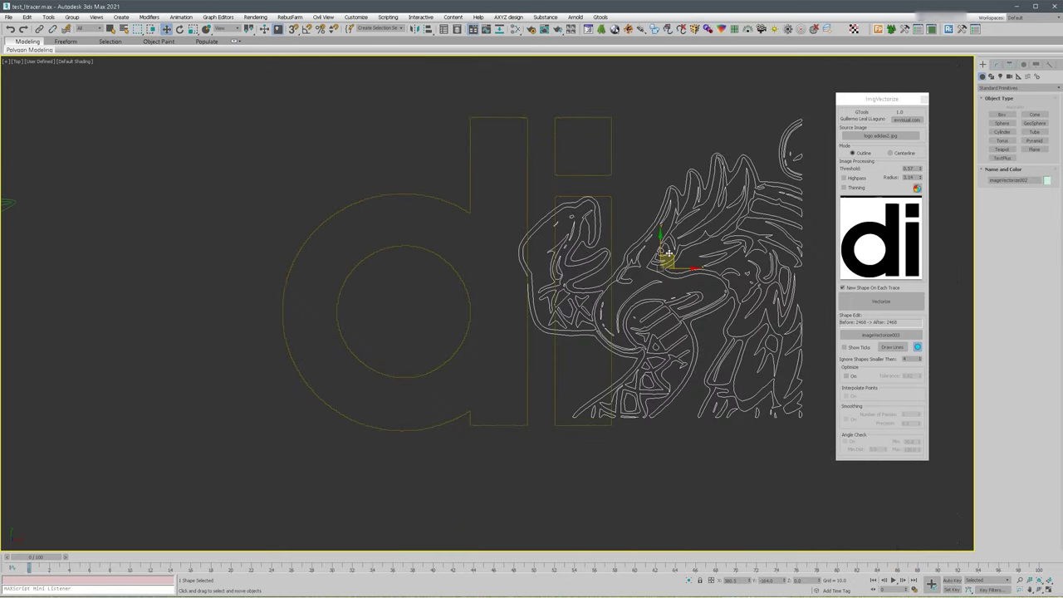
left_click_drag(669, 253, 895, 246)
- Select the traced logo shape and examine its raw curves and vertex density, leaving the ticks hidden
left_click(555, 293)
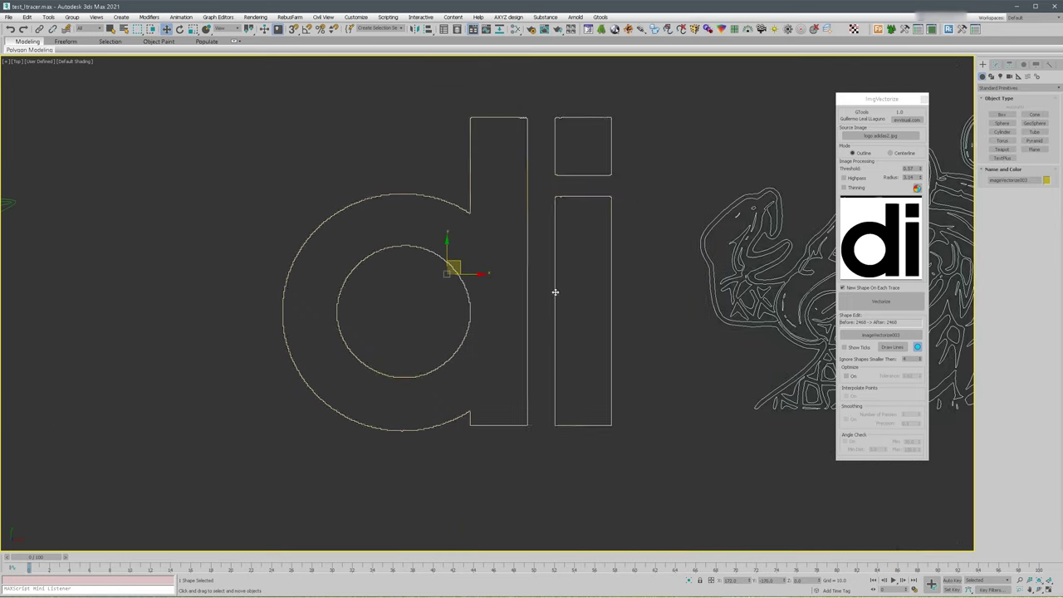
middle_click_drag(556, 291, 693, 302)
scroll(640, 256, "up", 4)
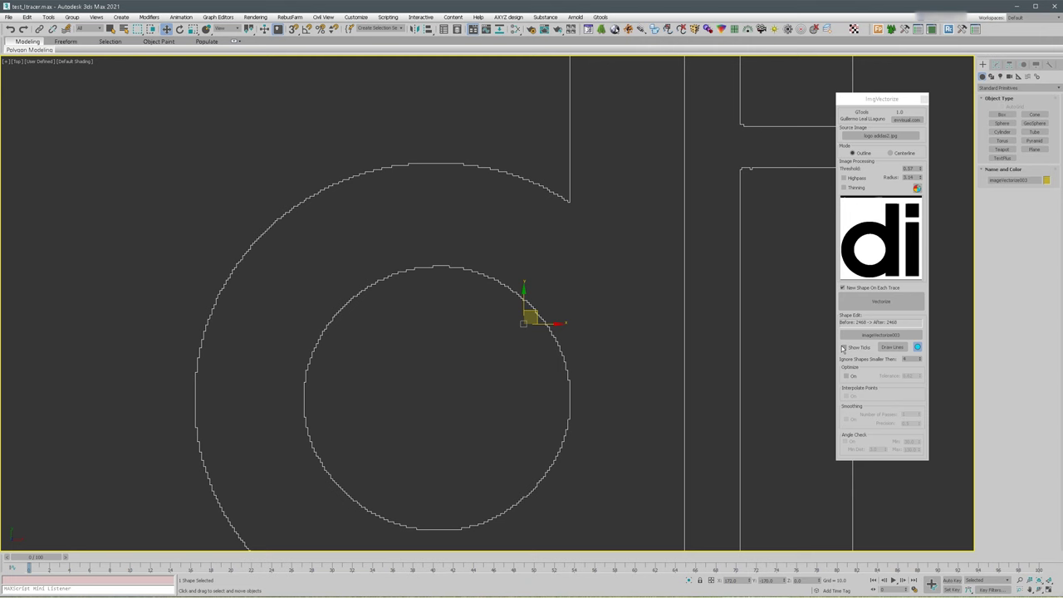
left_click(844, 348)
left_click(845, 348)
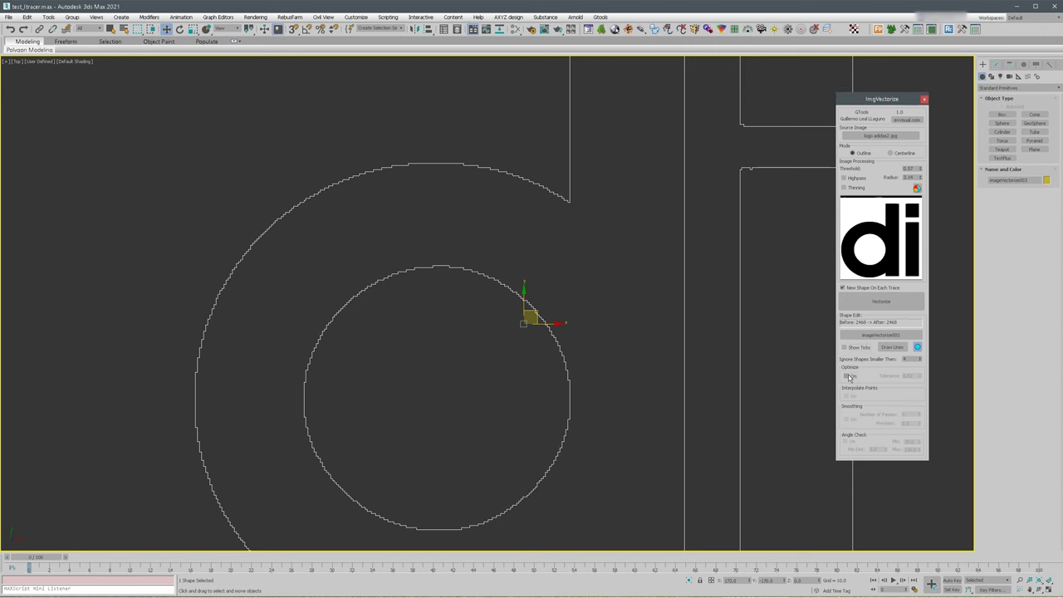
- Enable optimization on the logo shape with a tolerance of 0.83 and check the reduced points
left_click(847, 376)
left_click_drag(920, 378, 923, 366)
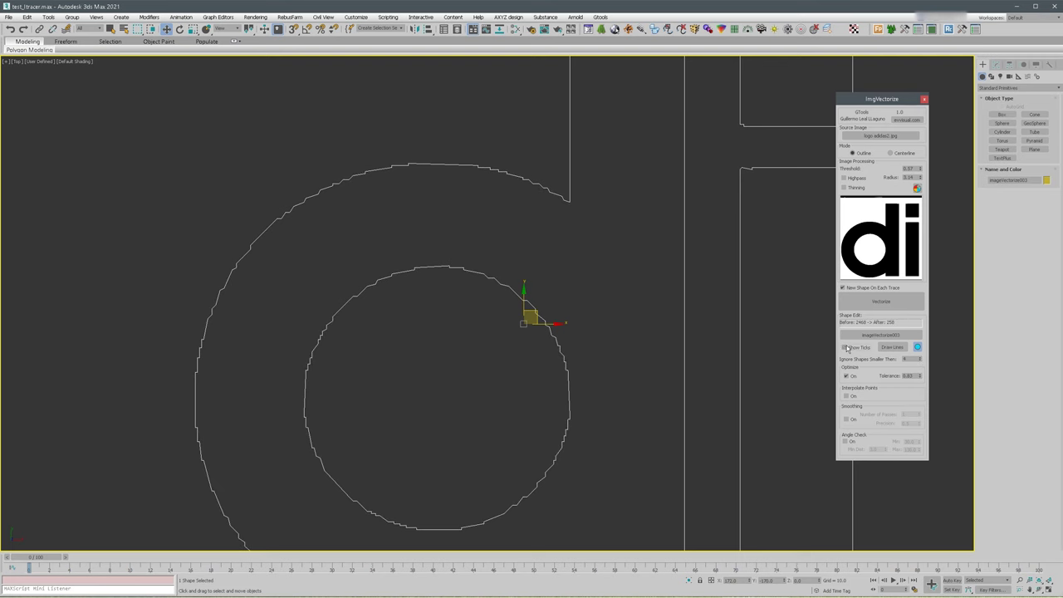
left_click(845, 347)
left_click(845, 348)
scroll(612, 368, "down", 3)
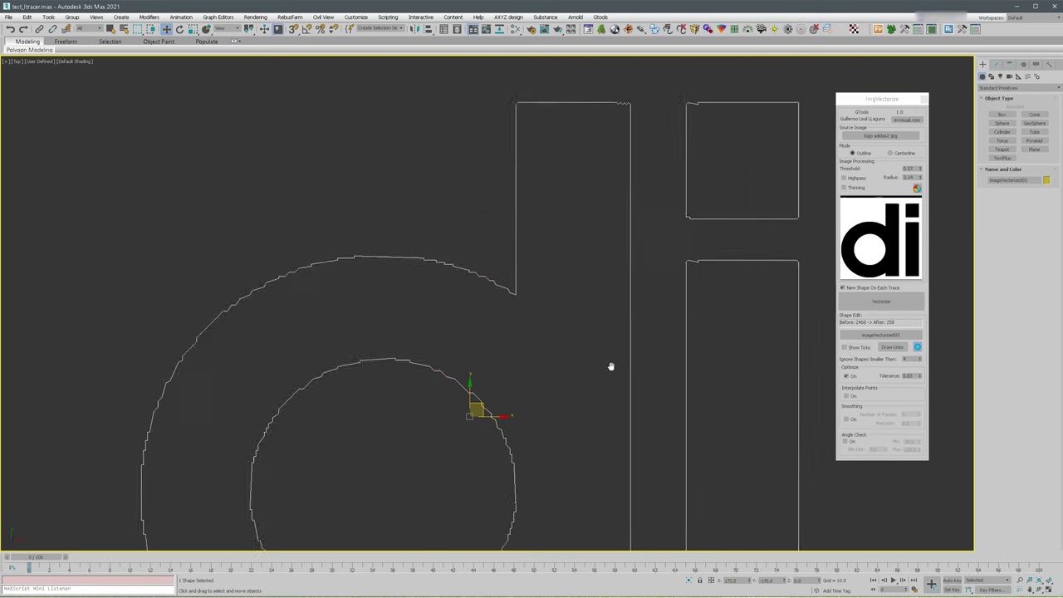
scroll(611, 367, "up", 1)
- Try point interpolation on the logo shape together with the angle check to restore its square corners
left_click(846, 396)
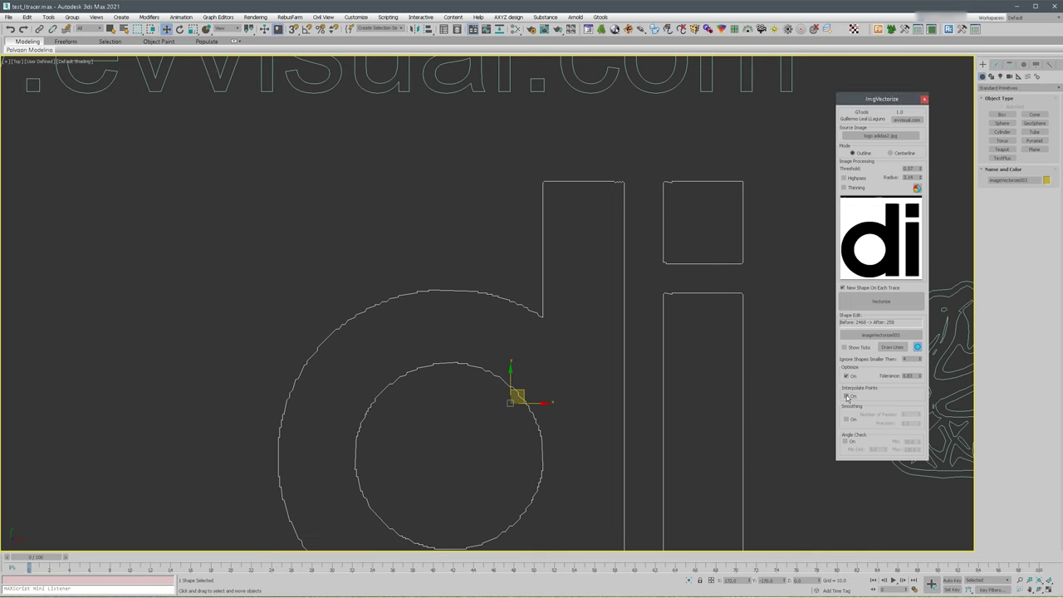
middle_click_drag(682, 401, 664, 278)
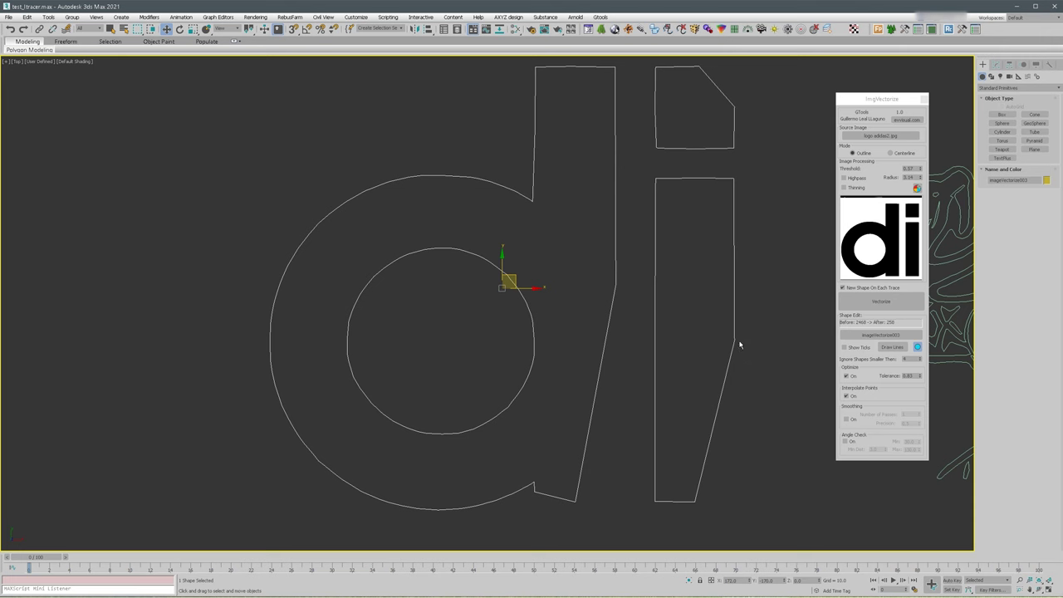
left_click(846, 441)
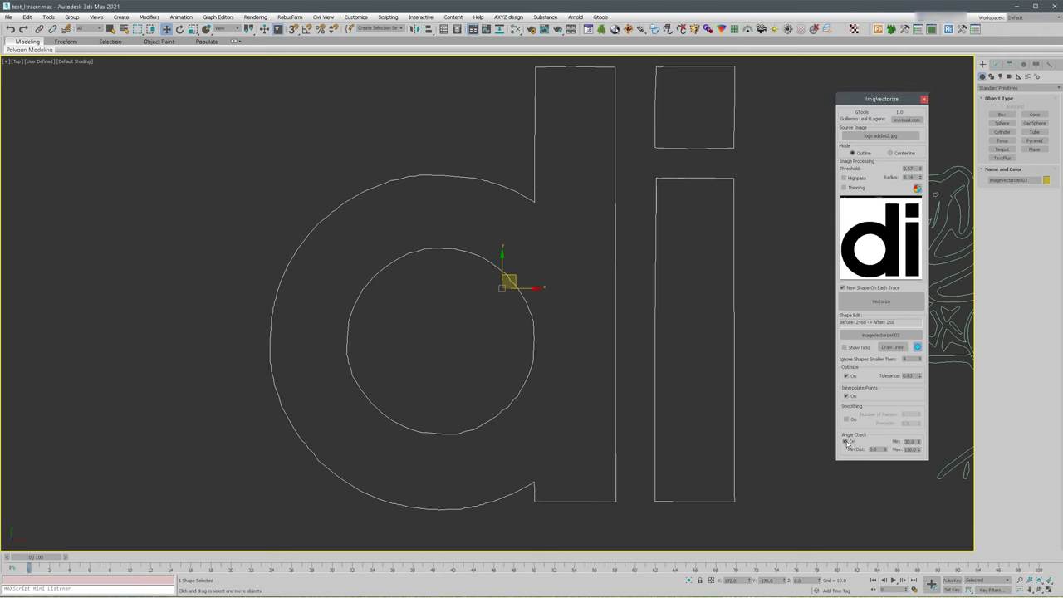
middle_click_drag(688, 416, 727, 442)
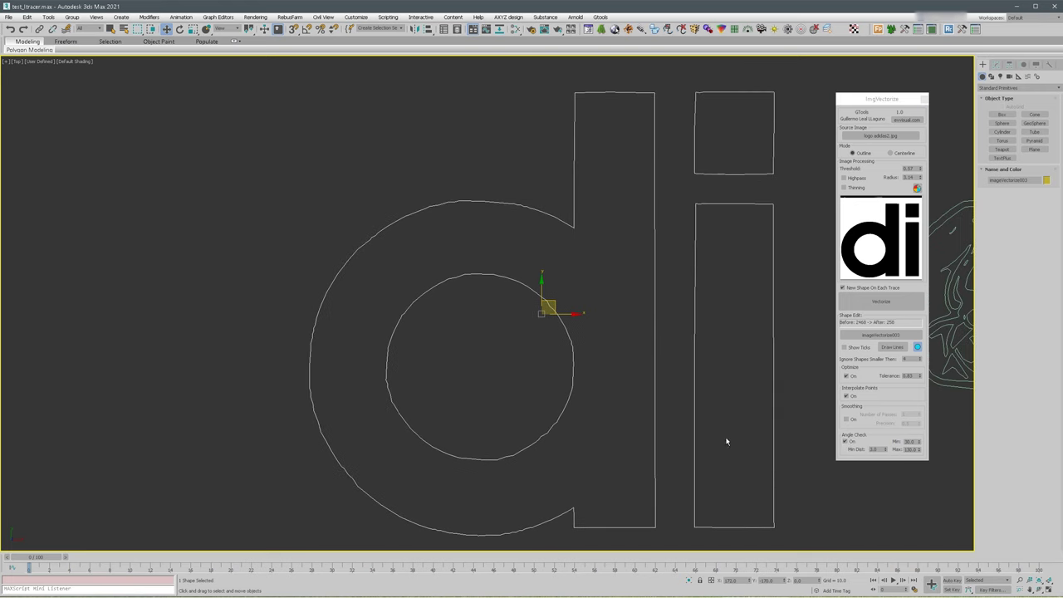
- Examine the vertex ticks along the upper arc of the letter d up close, then hide them
scroll(764, 251, "up", 8)
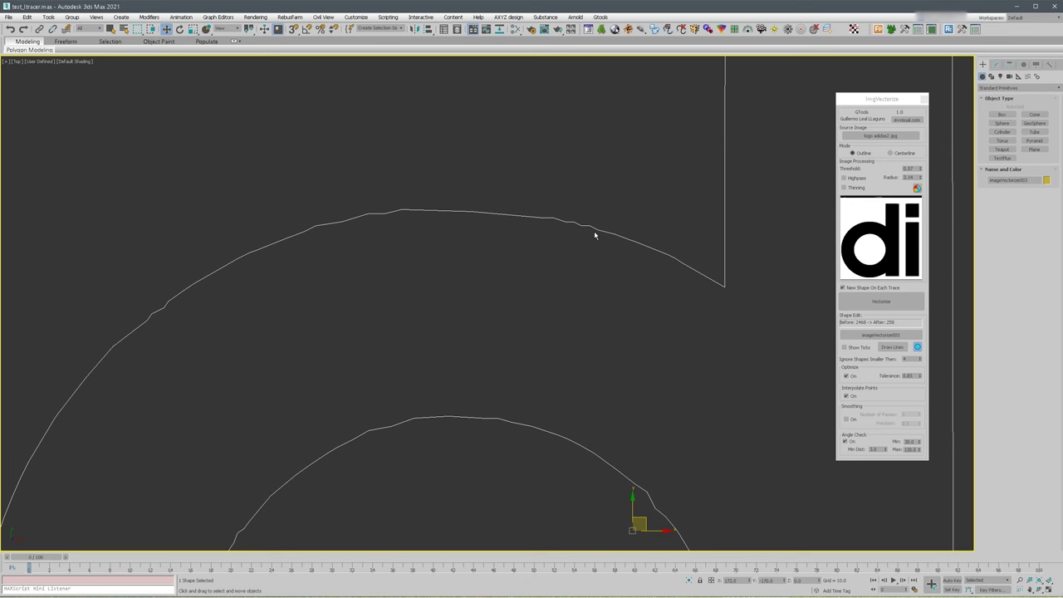
left_click(843, 347)
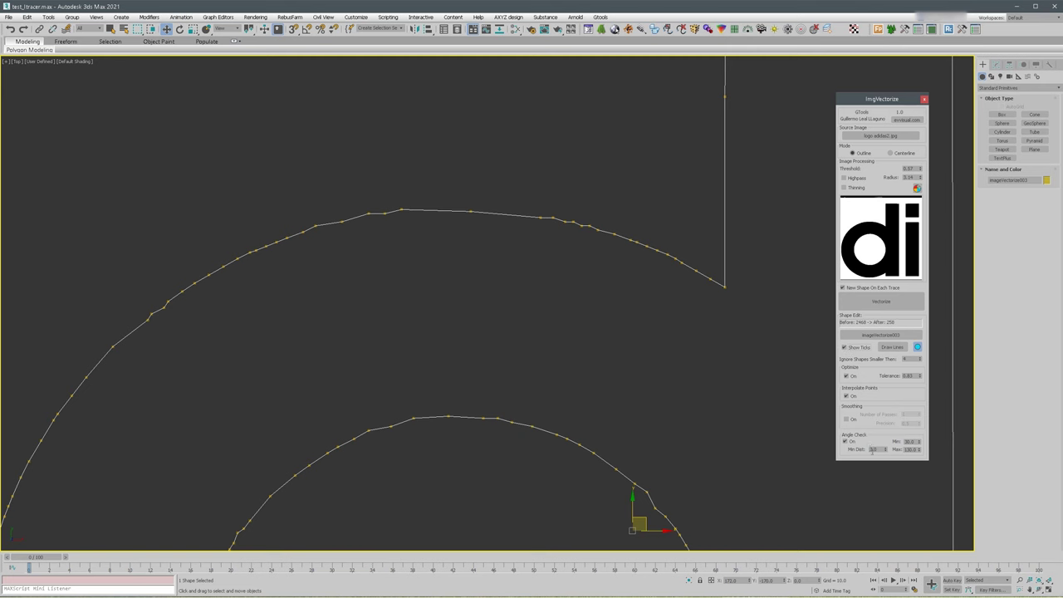
middle_click_drag(642, 286, 646, 322)
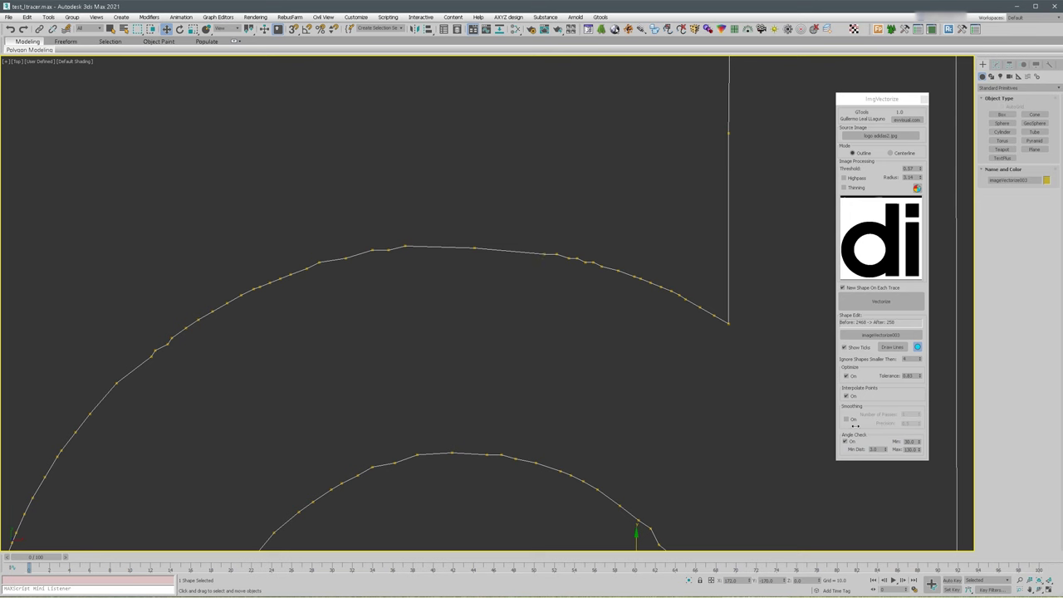
left_click(844, 348)
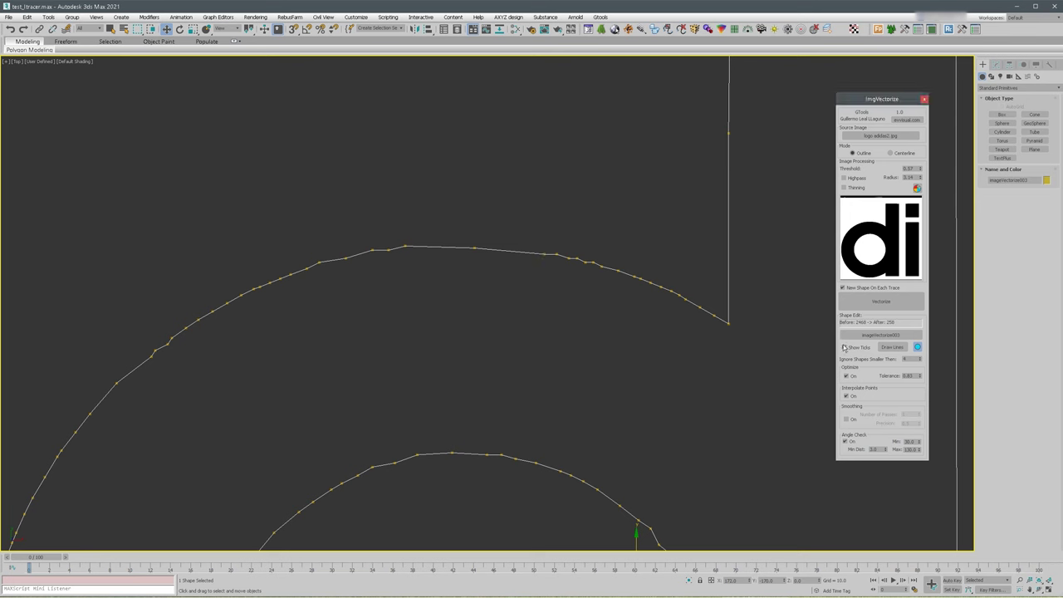
- Try angle check minimum distances of 0.5, 10 and 20 and compare the resulting logo outlines
double_click(878, 450)
type(".5")
key("Return")
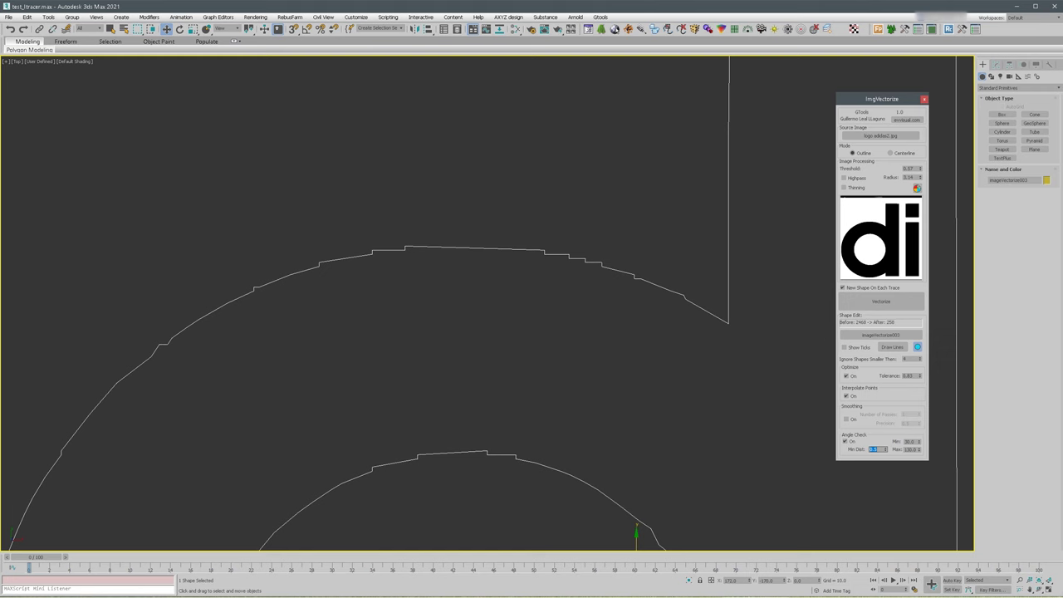
type("10")
key("Return")
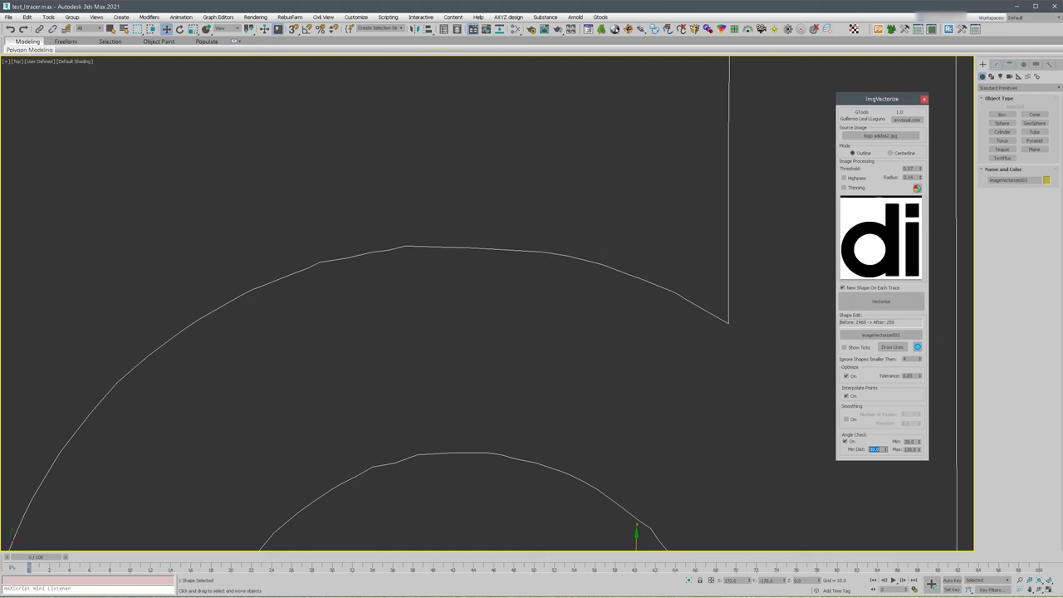
type("20")
key("Return")
scroll(597, 221, "down", 6)
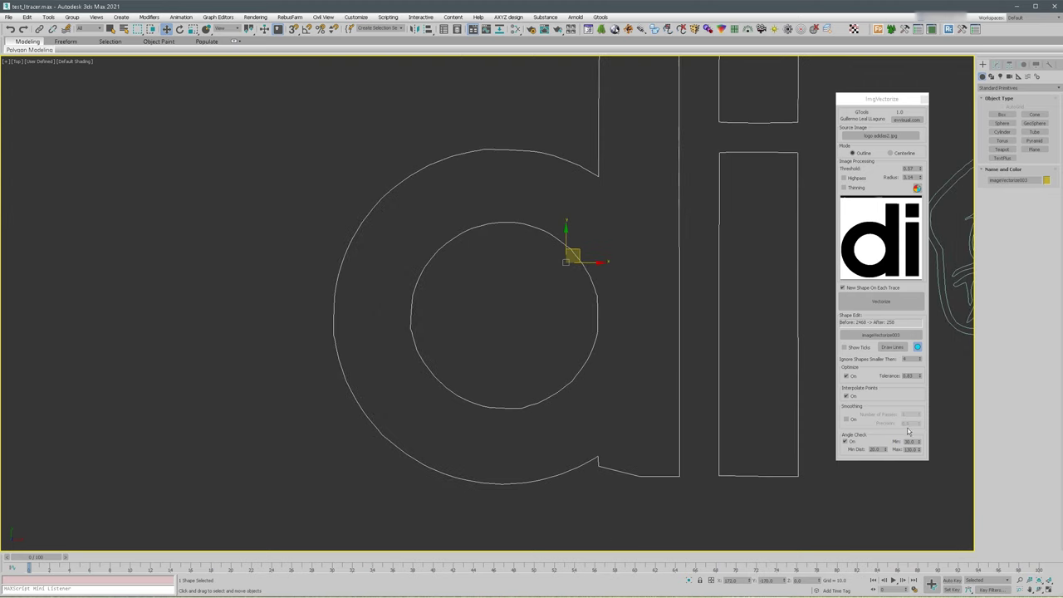
- Set the angle check's minimum distance to 10 and inspect the full logo outline
left_click(841, 452)
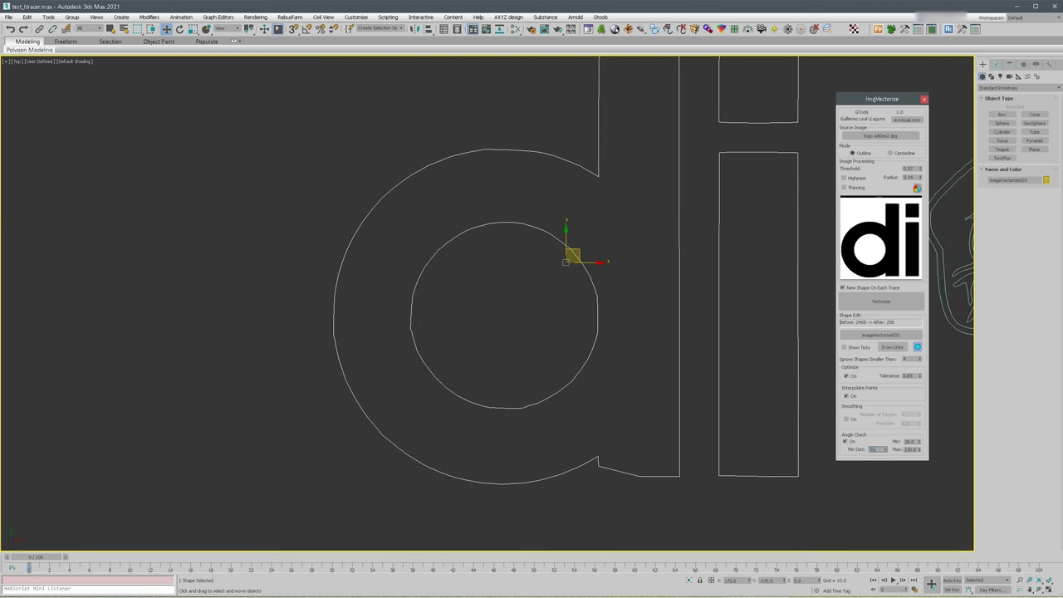
type("10")
key("Return")
middle_click_drag(567, 361, 552, 407)
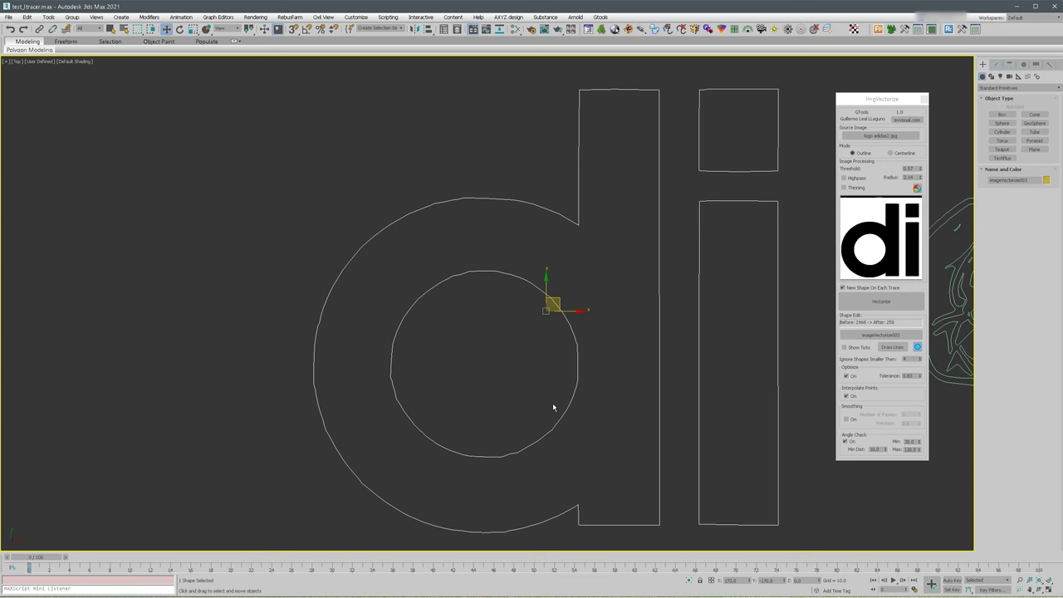
- Turn off the angle check and point interpolation, and enable smoothing on the logo shape instead
left_click(845, 441)
left_click(846, 396)
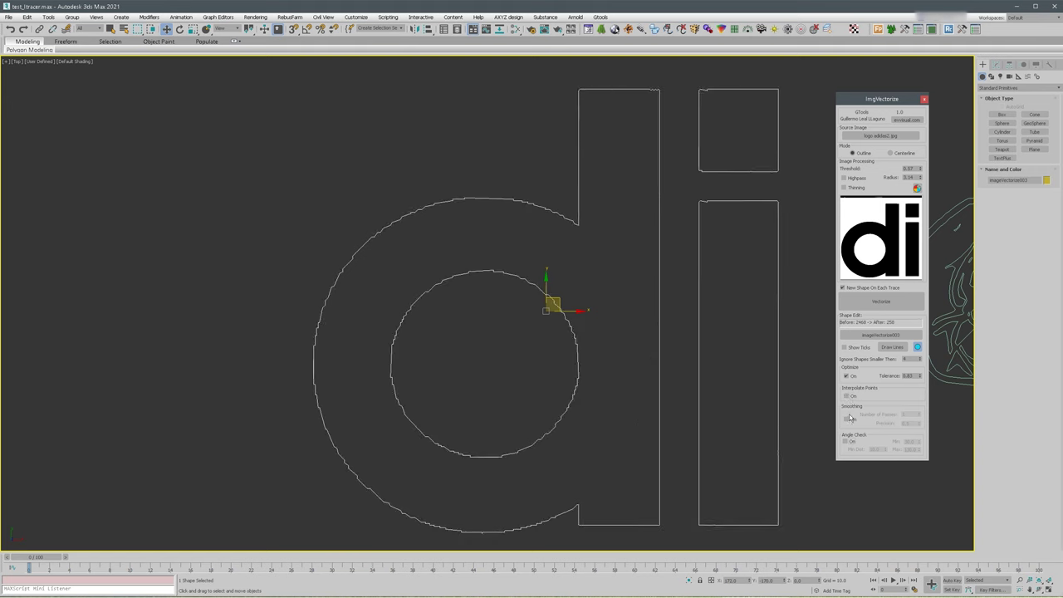
left_click(846, 421)
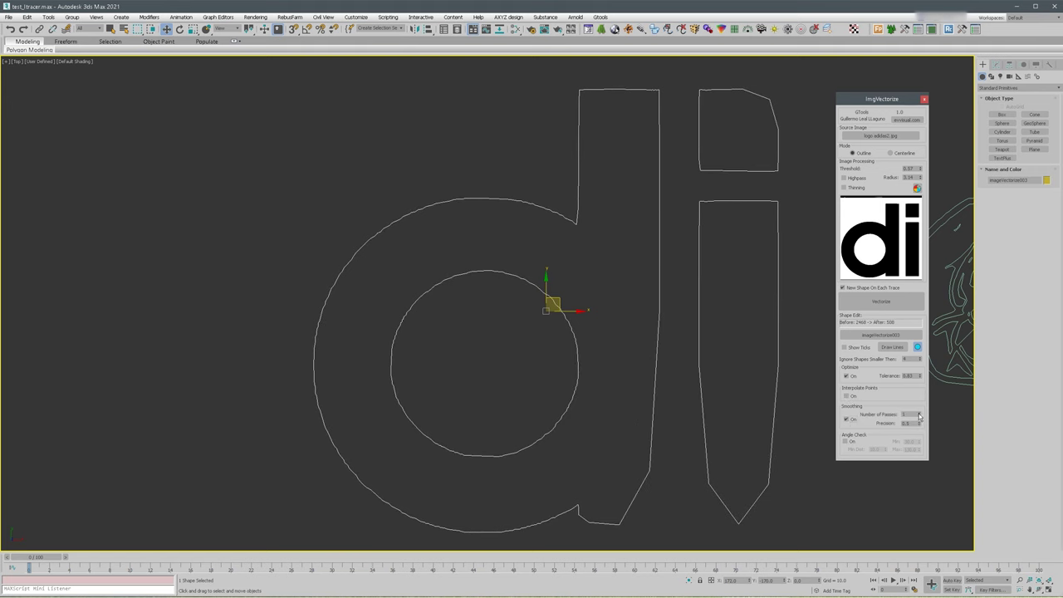
- Raise the number of smoothing passes to 4 with the vertex ticks displayed, then hide the ticks
left_click(846, 347)
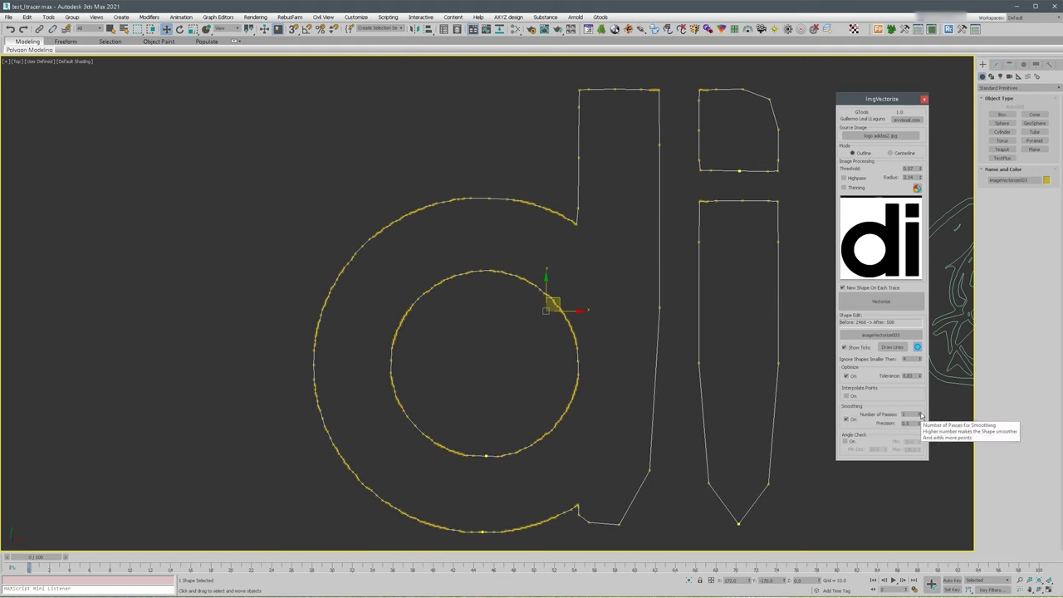
left_click(920, 413)
left_click(921, 413)
left_click(920, 413)
middle_click_drag(738, 431, 740, 393)
left_click(846, 347)
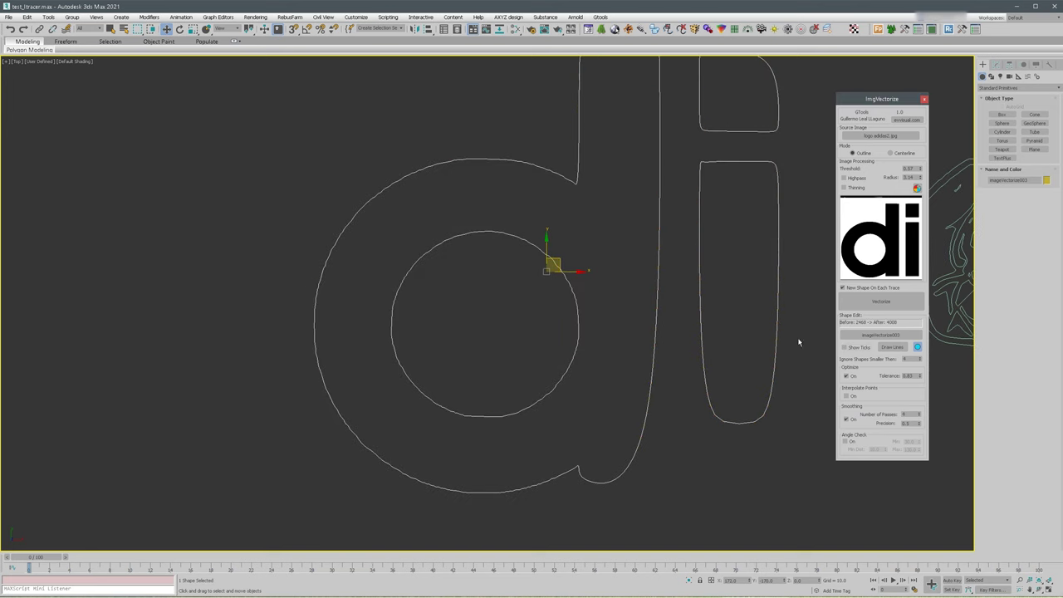
- Delete the traced logo shape and the old eagle trace beside it
scroll(701, 392, "down", 3)
scroll(699, 392, "down", 3)
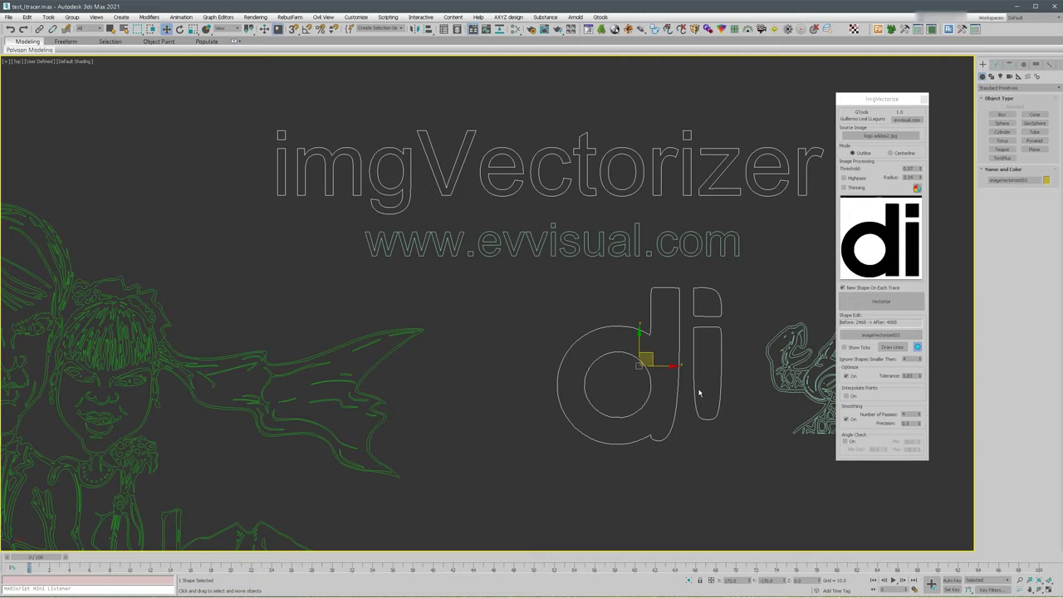
mouse_move(720, 399)
middle_mouse_down()
mouse_move(600, 315)
mouse_move(582, 284)
middle_mouse_up()
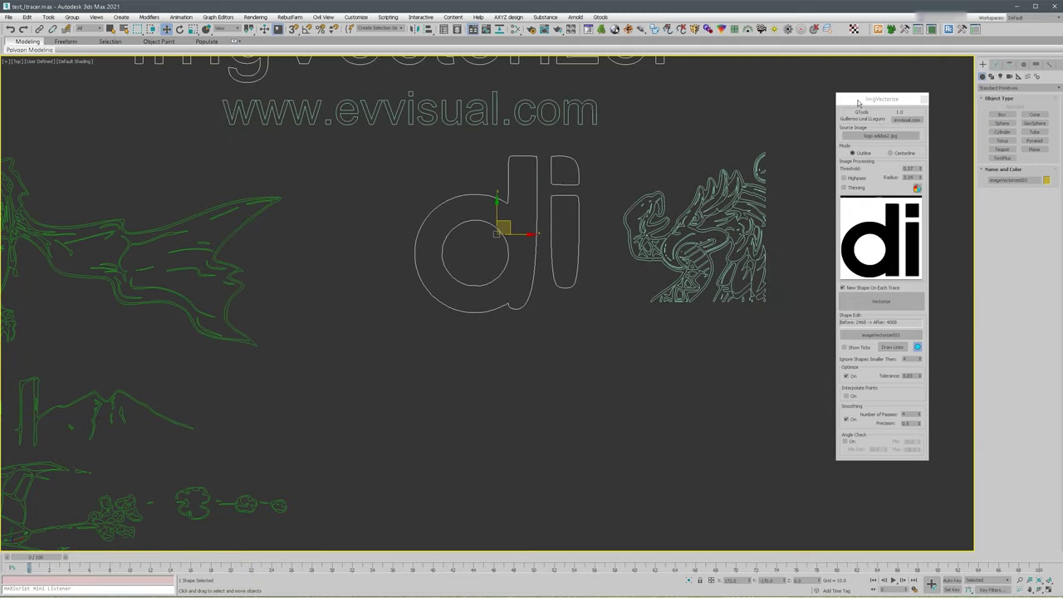
left_click_drag(860, 103, 883, 109)
middle_click_drag(694, 306, 694, 313)
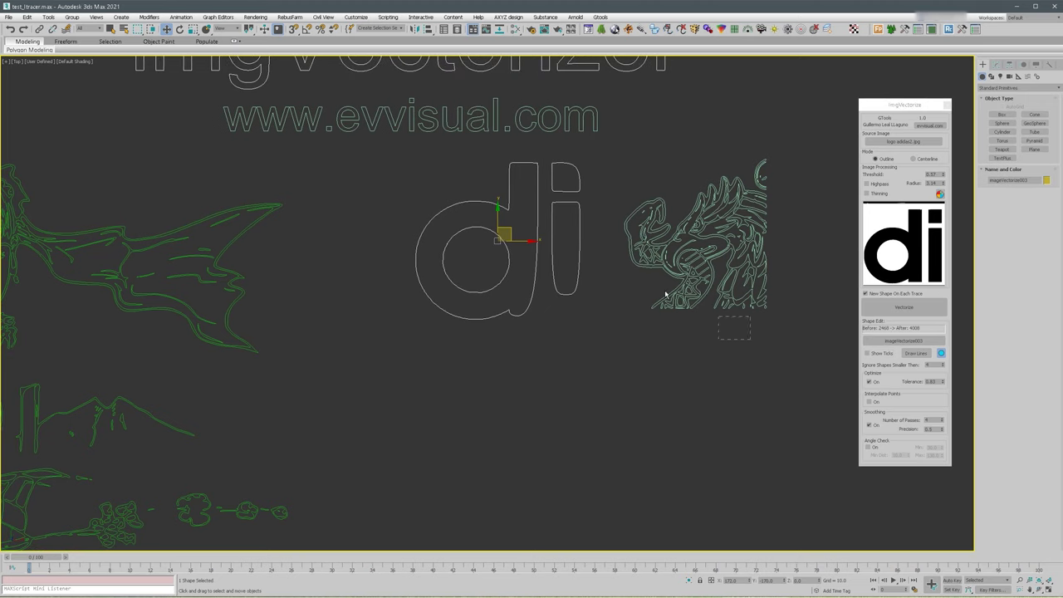
left_click_drag(665, 294, 500, 251)
key("Delete")
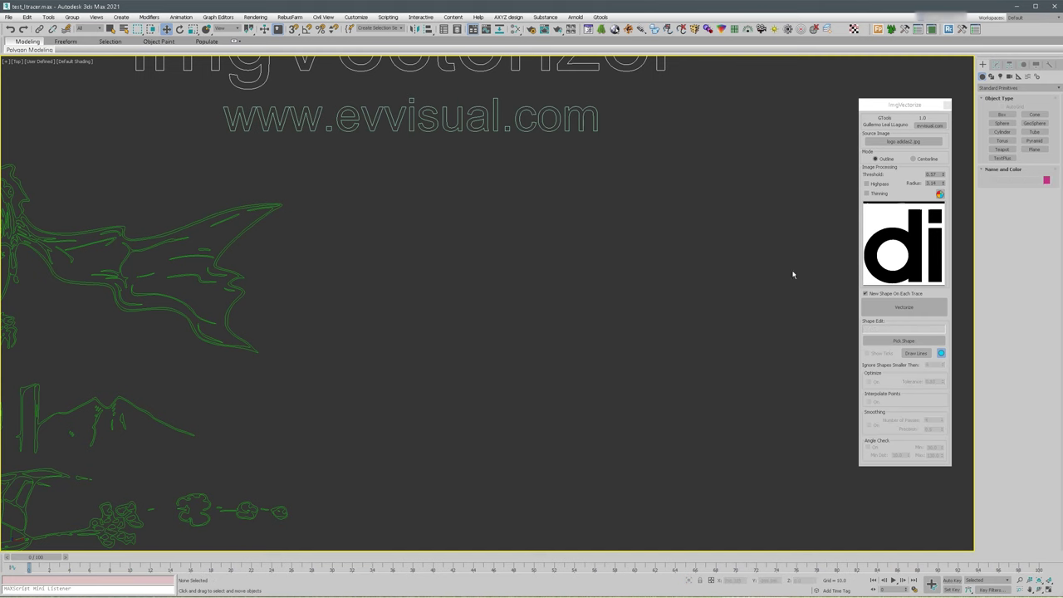
- Load Bandera Mexico Aguila.png as the source image, enable Highpass and adjust the threshold to 0.46
left_click(887, 142)
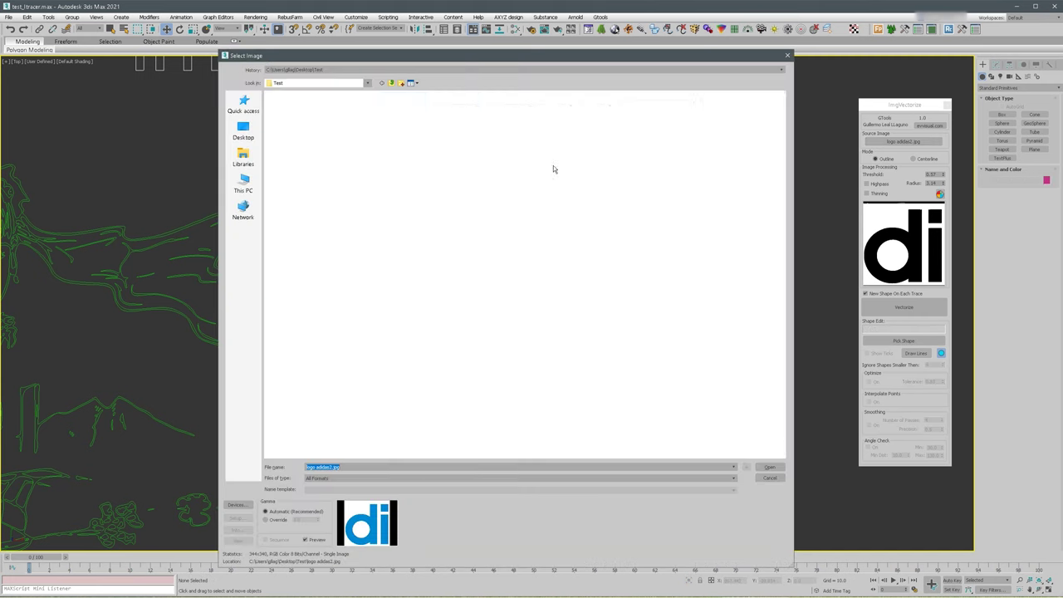
left_click(538, 148)
double_click(538, 148)
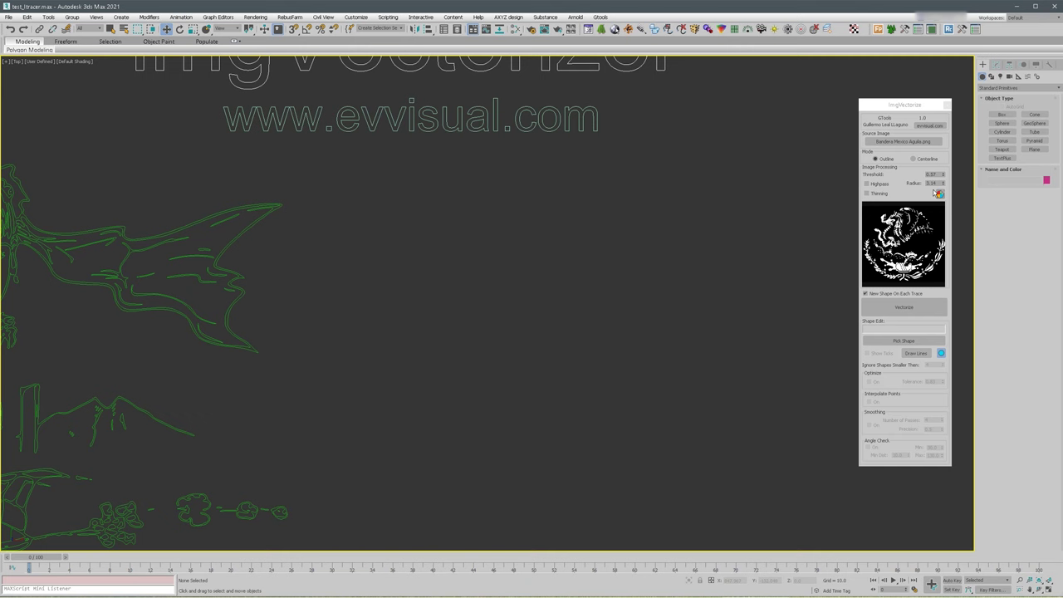
left_click(867, 184)
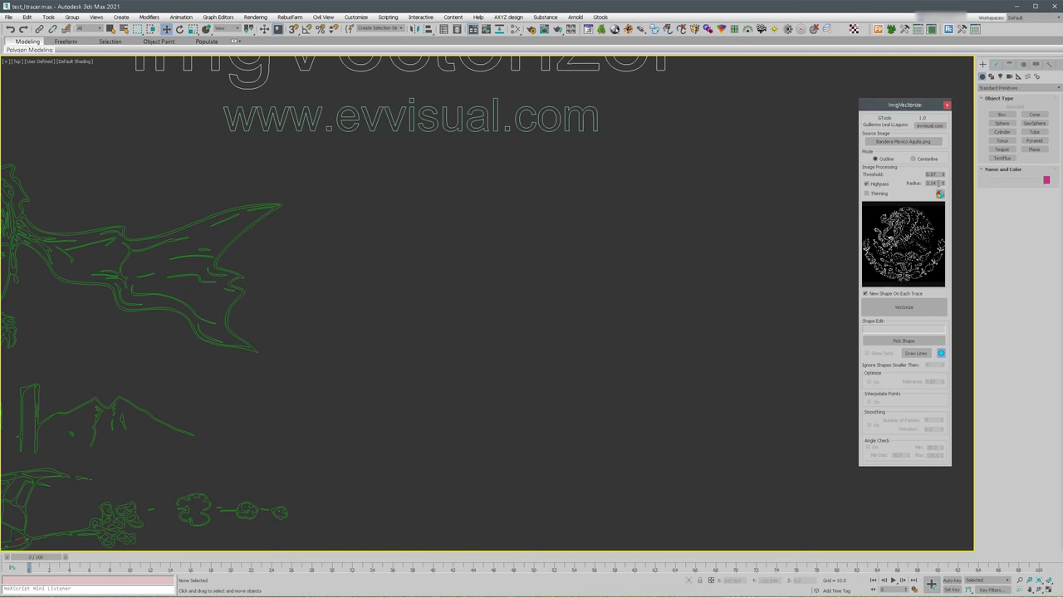
mouse_move(944, 180)
left_mouse_down()
mouse_move(942, 161)
mouse_move(942, 190)
mouse_move(944, 178)
left_mouse_up()
- Crop the source image to the eagle's head and the snake's head, and vectorize that area
left_click(940, 195)
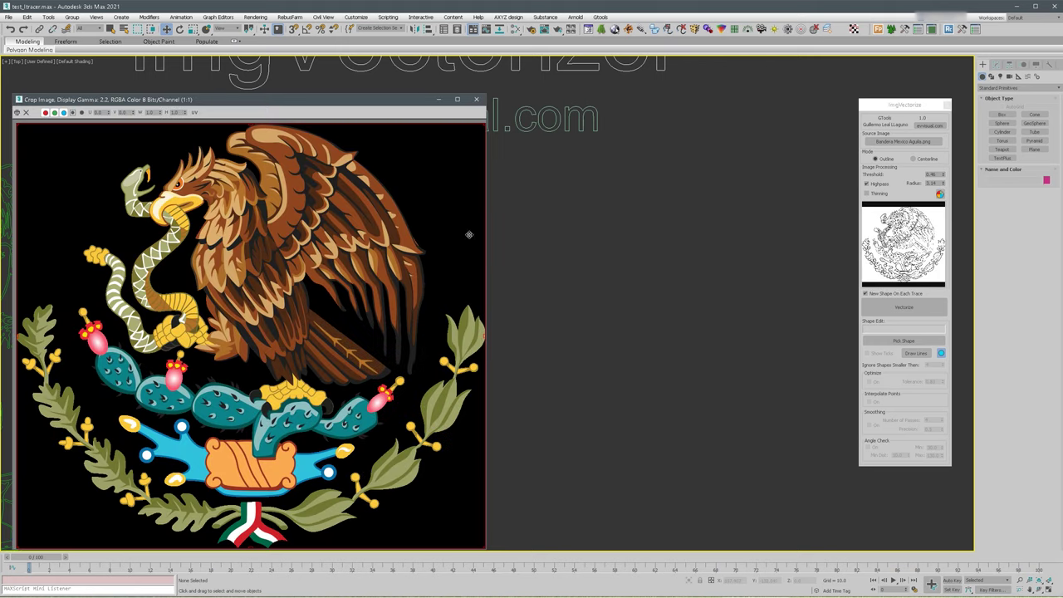
left_click_drag(251, 368, 143, 241)
left_click_drag(90, 197, 193, 208)
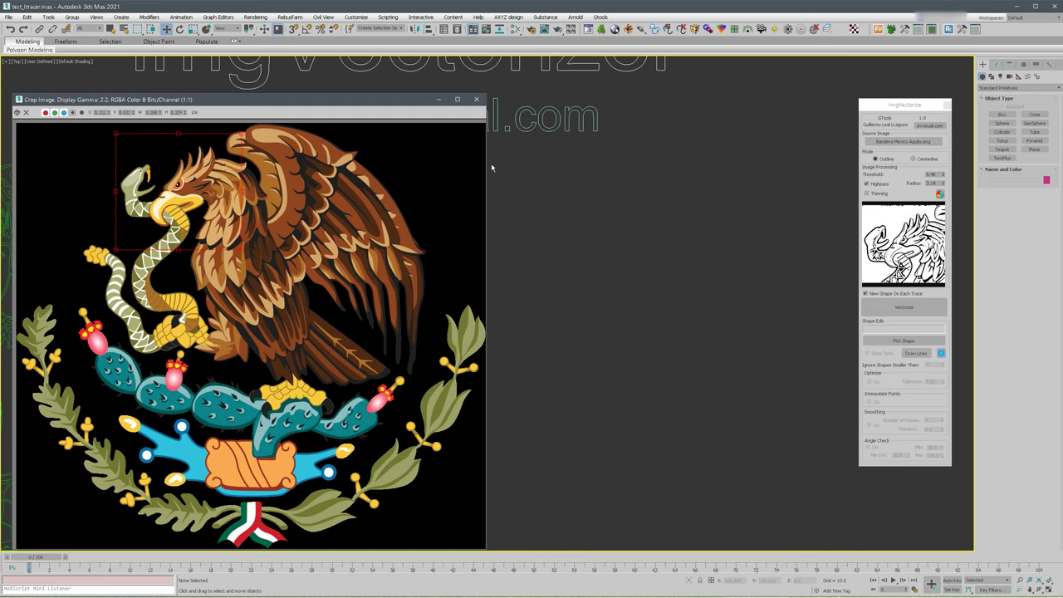
left_click(477, 99)
left_click(898, 307)
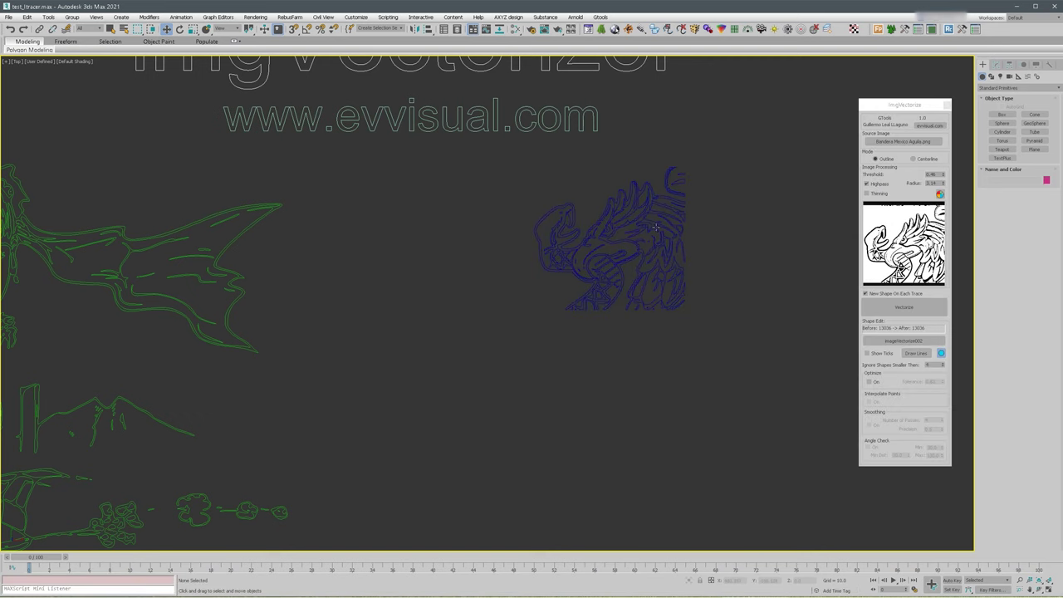
- Turn on optimization for the eagle head trace and raise the size below which small shapes are ignored
scroll(657, 221, "up", 5)
middle_click_drag(656, 221, 637, 268)
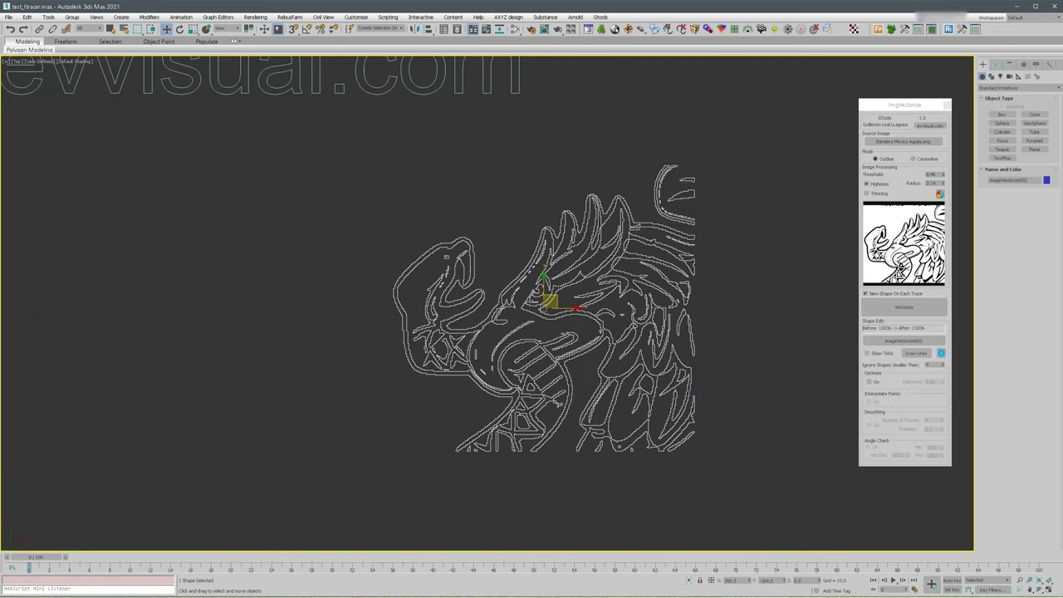
left_click(869, 381)
middle_click_drag(719, 382, 660, 363)
scroll(657, 373, "up", 3)
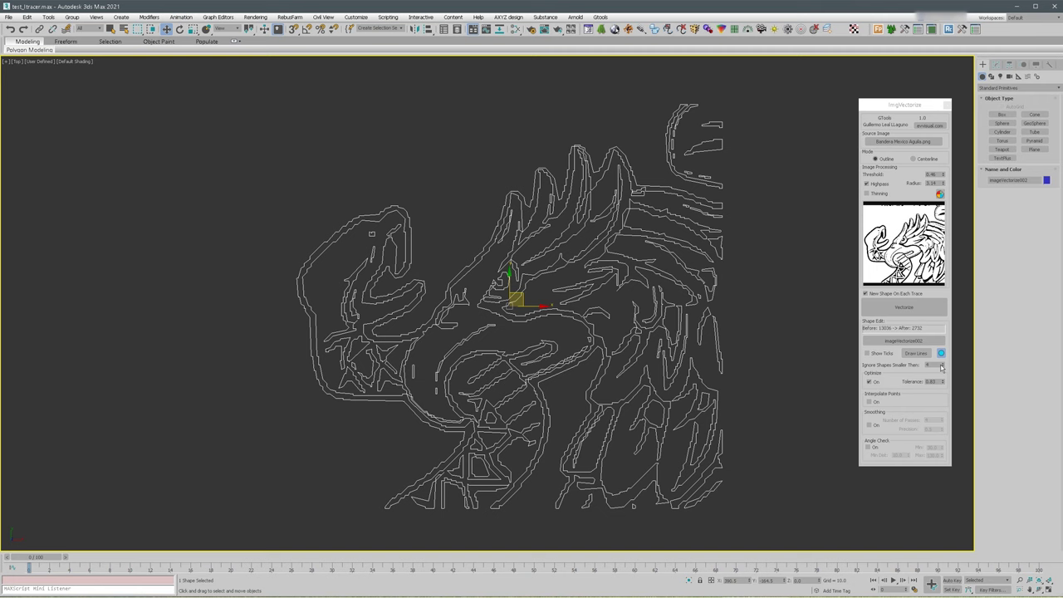
left_click_drag(943, 366, 944, 366)
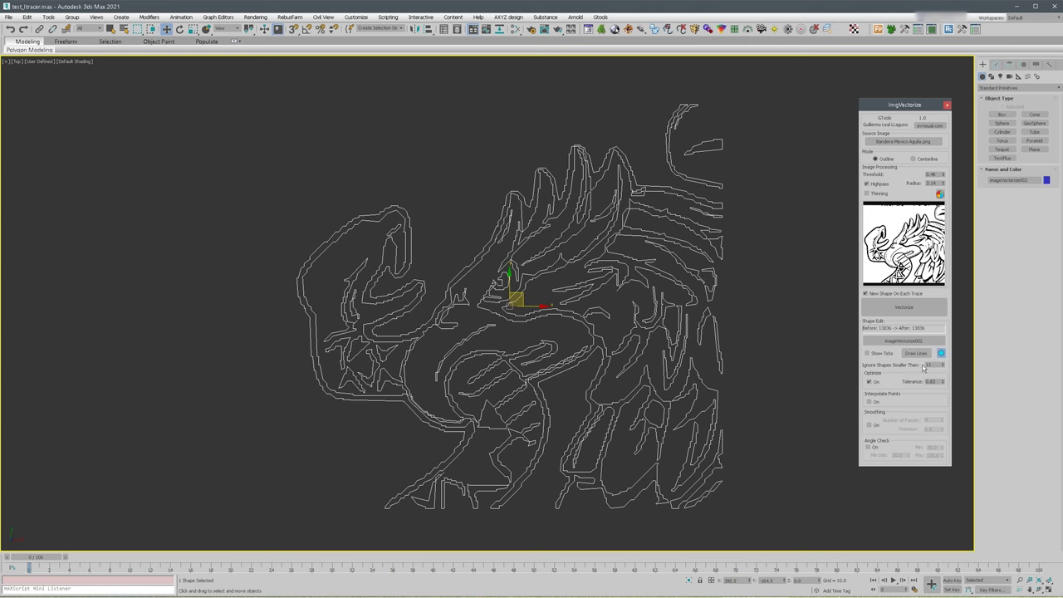
left_click_drag(943, 366, 944, 369)
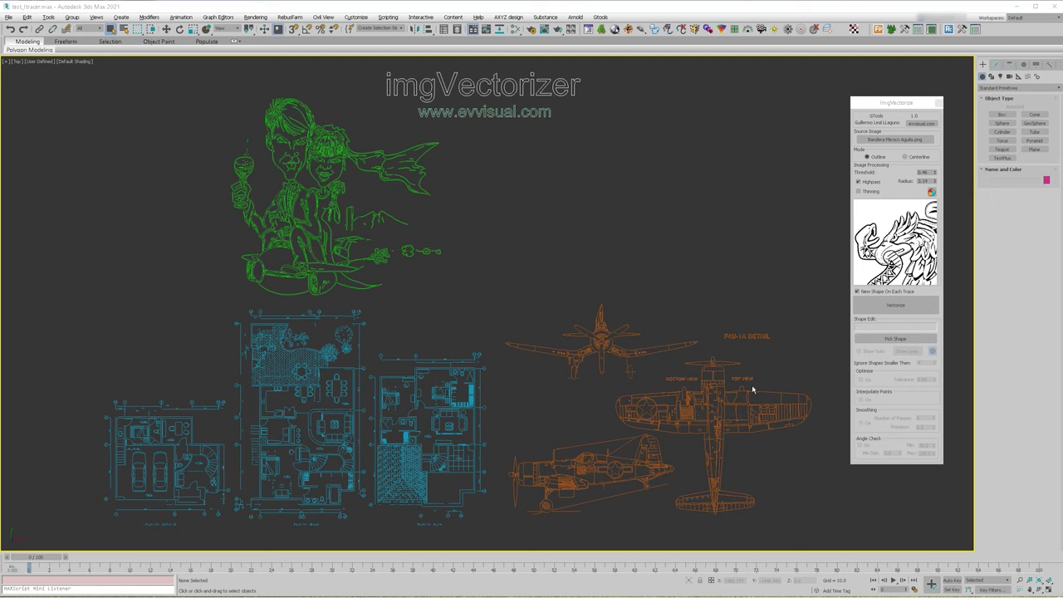
- Expand the crop area to cover the whole eagle emblem and vectorize the full image
left_click(932, 192)
left_click_drag(222, 206, 76, 170)
left_click_drag(146, 256, 510, 581)
left_click(479, 101)
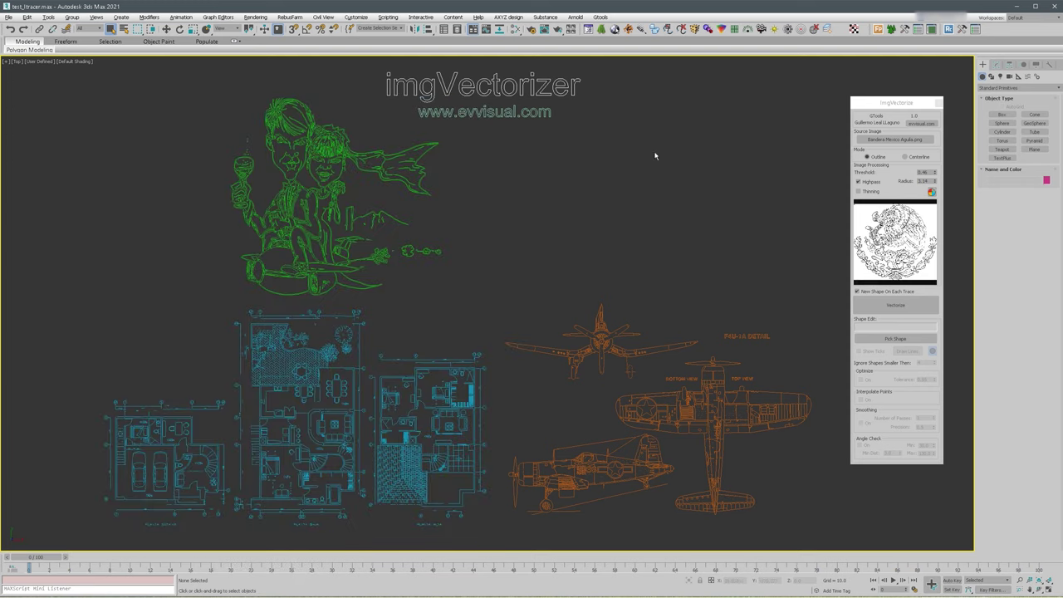
left_click(895, 306)
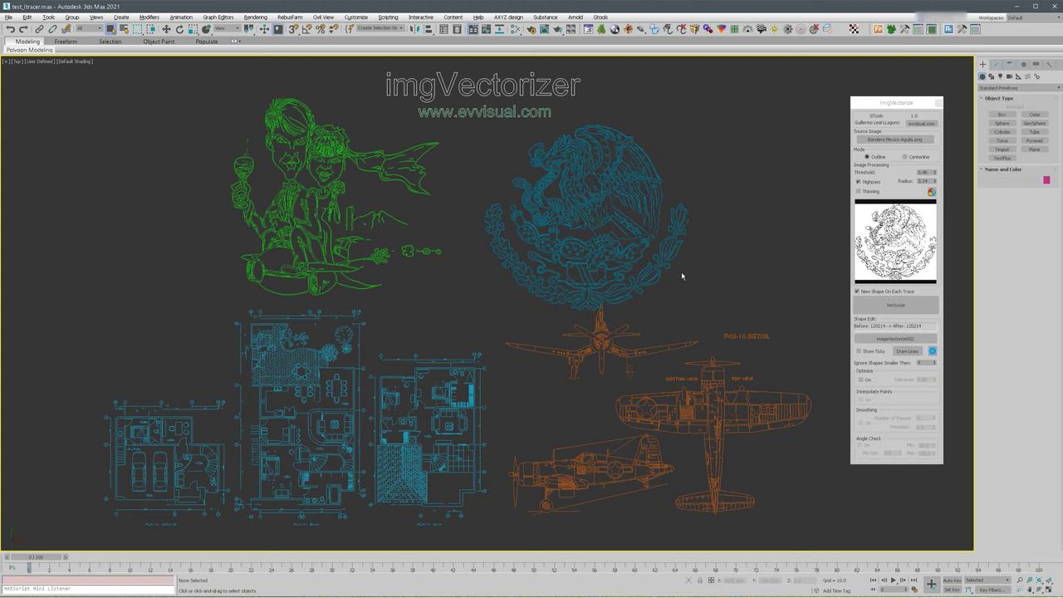
- Turn on optimization for the full eagle emblem trace and inspect its outlines
scroll(700, 302, "up", 4)
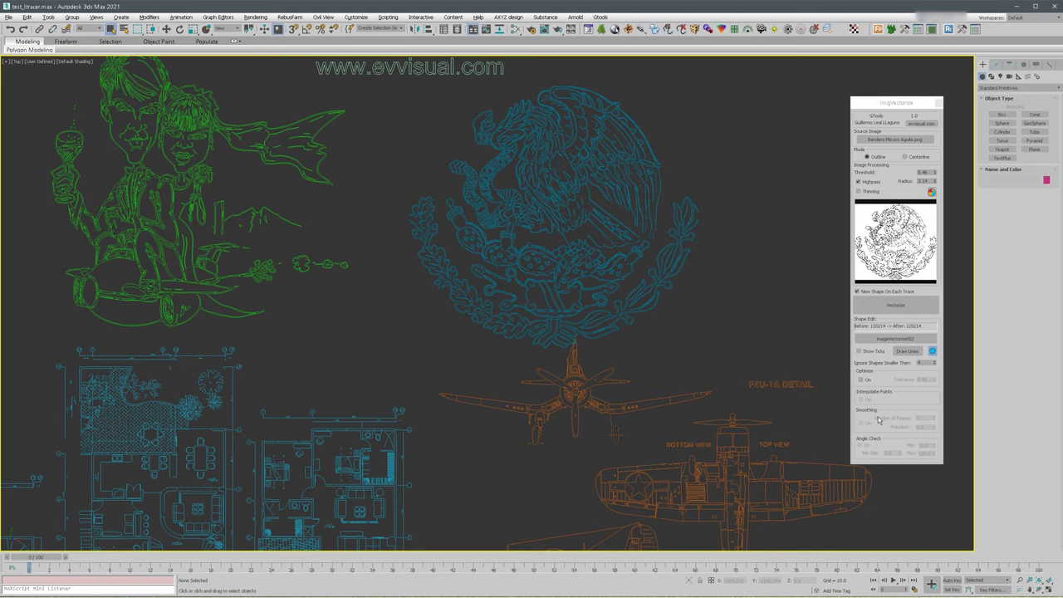
left_click(862, 380)
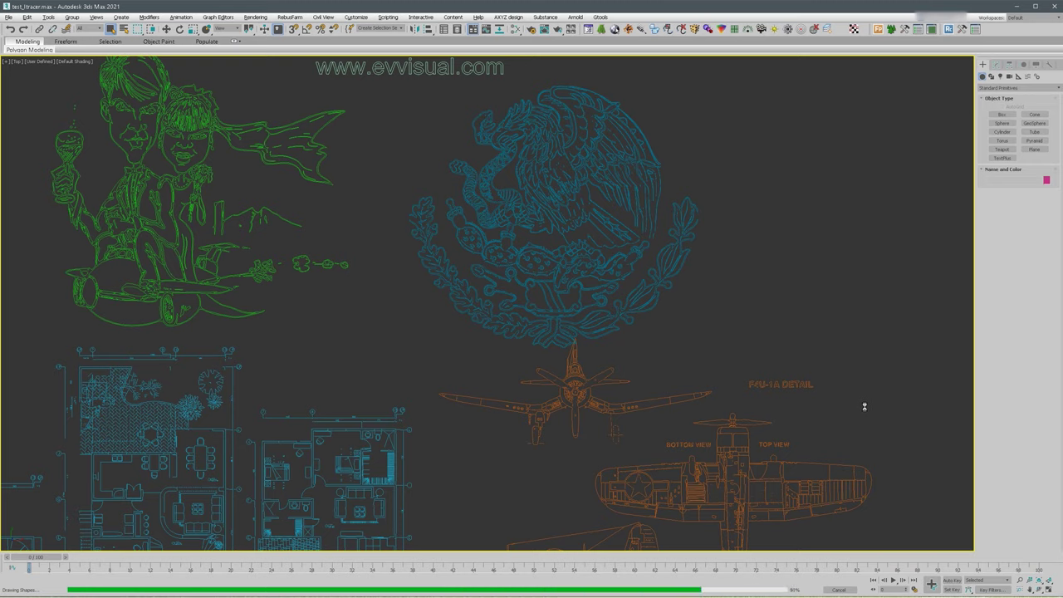
middle_click_drag(728, 332, 758, 369)
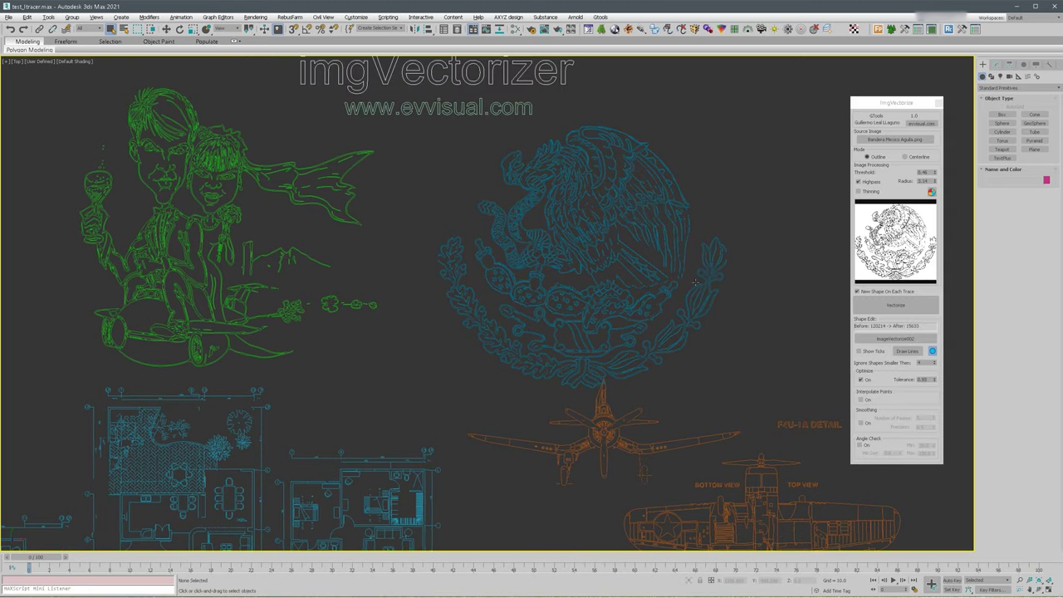
scroll(700, 301, "up", 3)
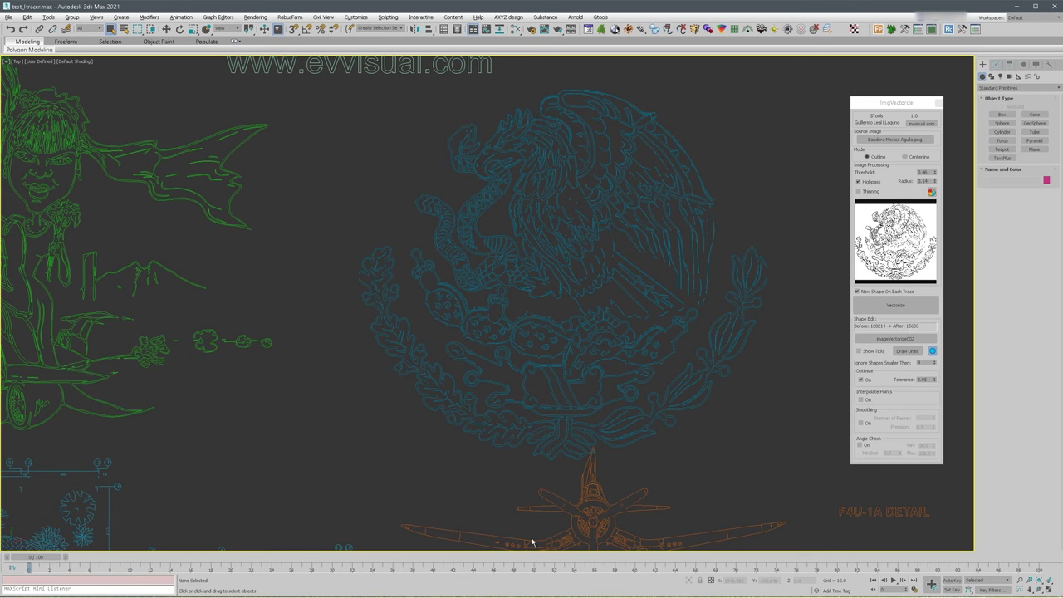
- Try different optimization tolerance values on the full eagle emblem trace
left_click(935, 380)
double_click(927, 380)
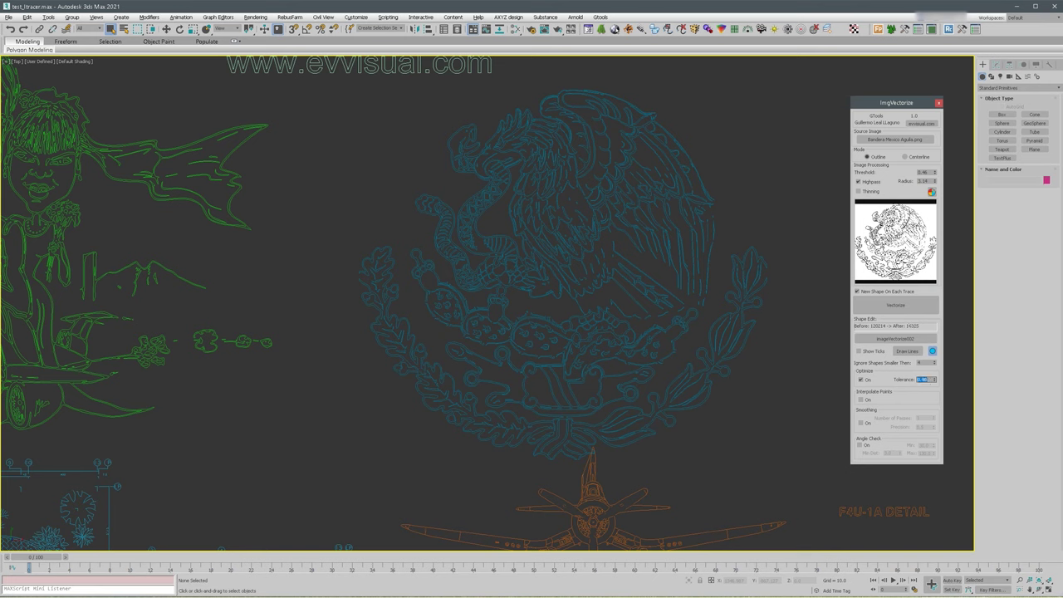
left_click(935, 379)
double_click(928, 379)
type("0")
key("Return")
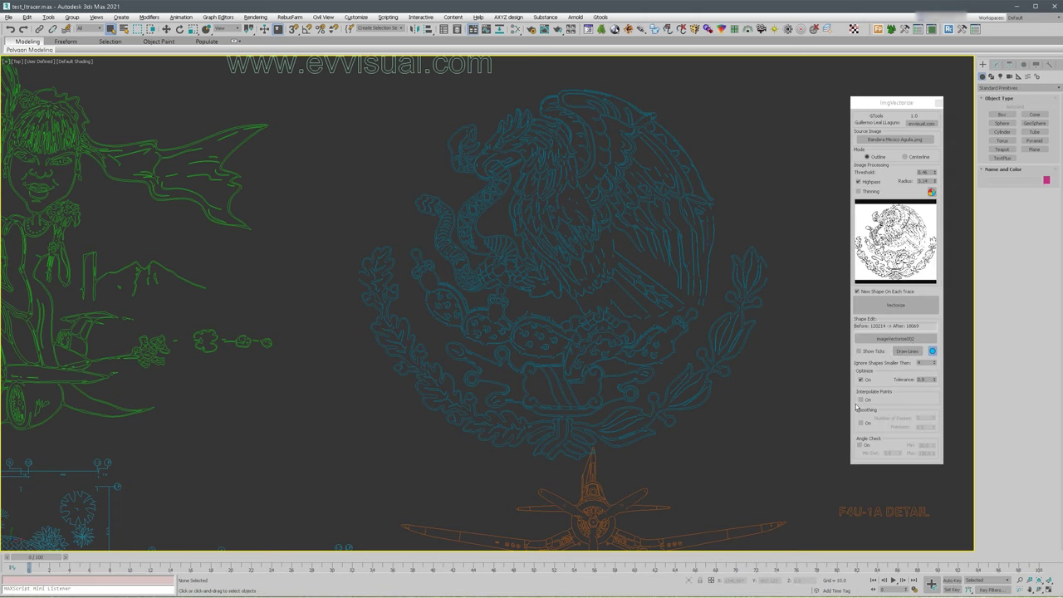
- Enable point interpolation, then enable smoothing with interactive updating paused, and resume interactive updating for the emblem trace
left_click(860, 400)
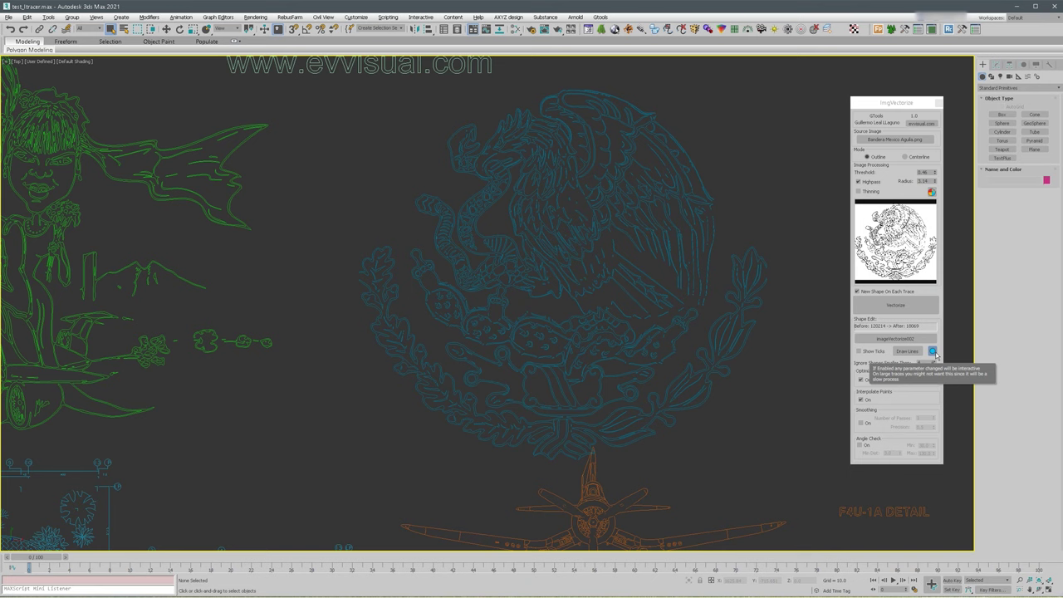
left_click(932, 351)
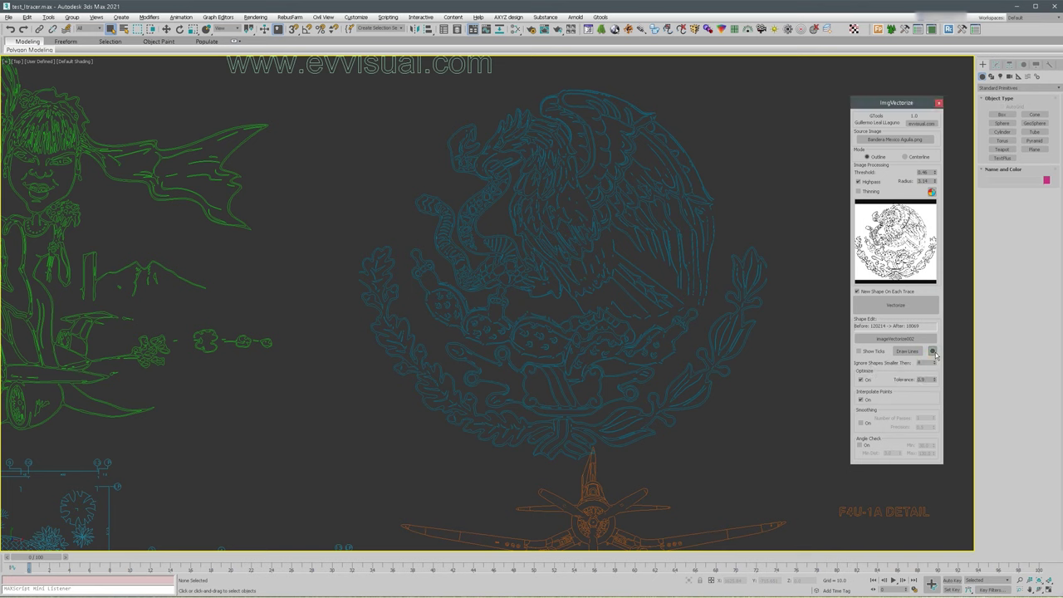
left_click(860, 422)
left_click(932, 351)
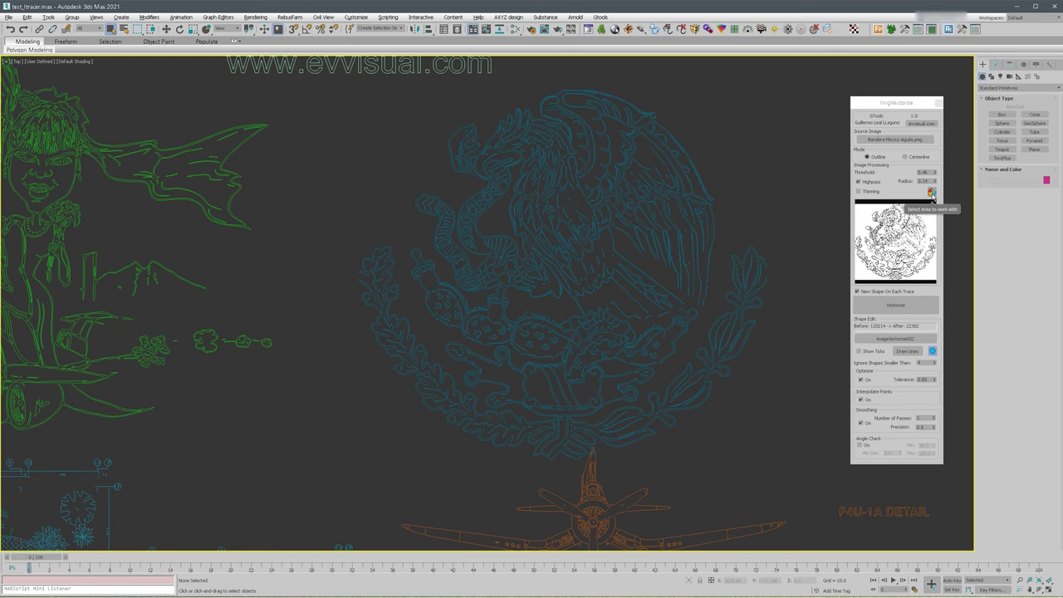
- Crop the image to the eagle's and snake's heads and vectorize it with New Shape On Each Trace turned off
left_click(931, 192)
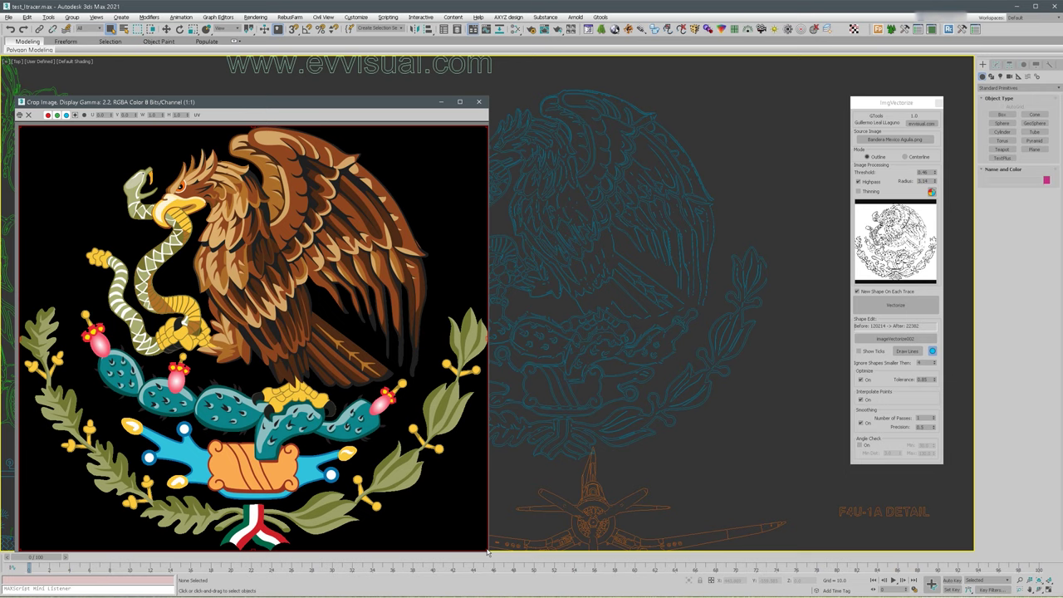
left_click_drag(488, 551, 99, 189)
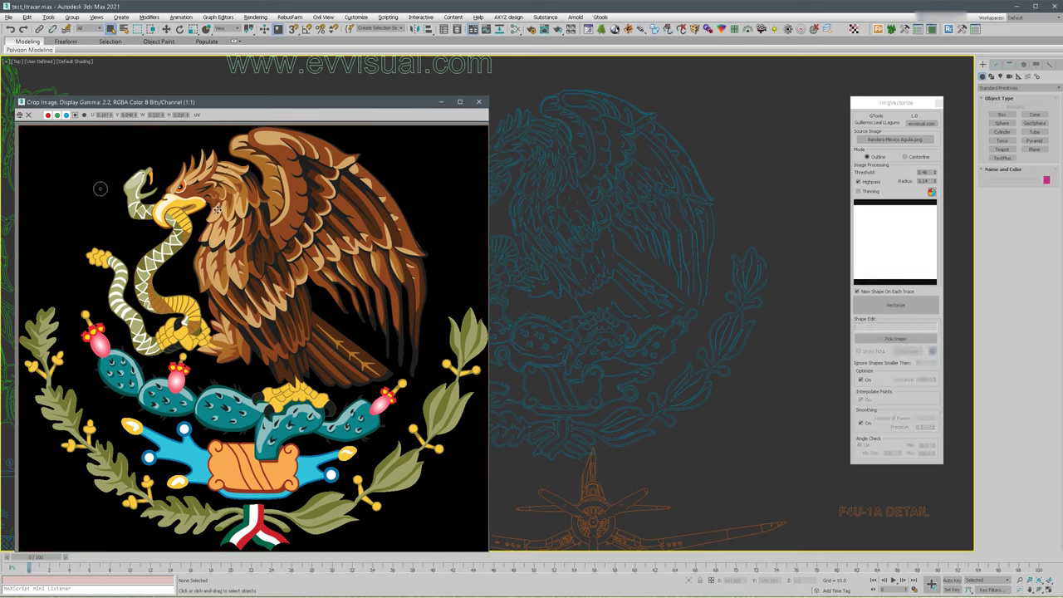
left_click_drag(217, 210, 201, 207)
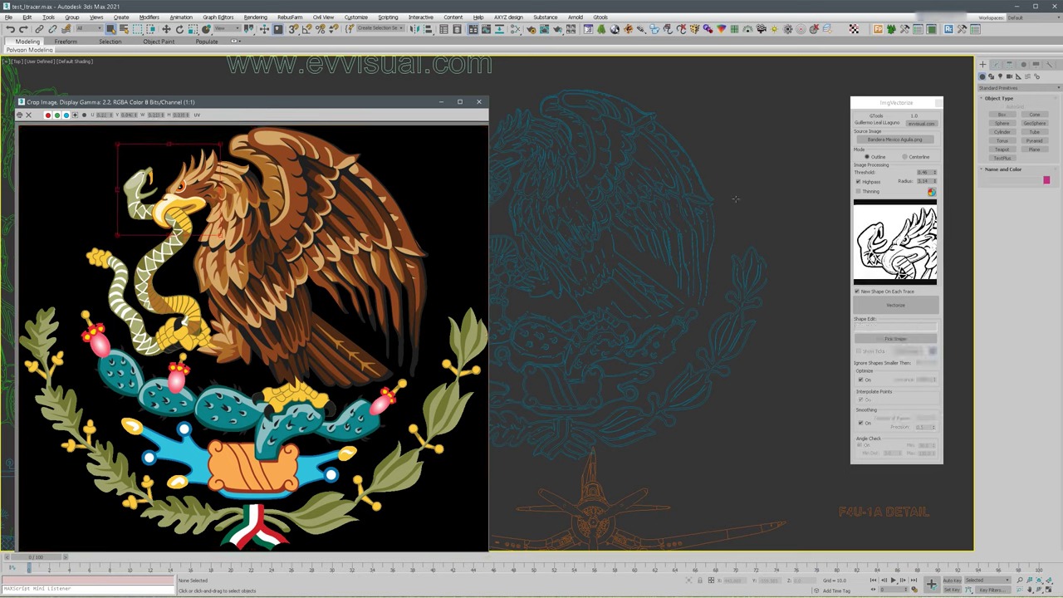
left_click(861, 291)
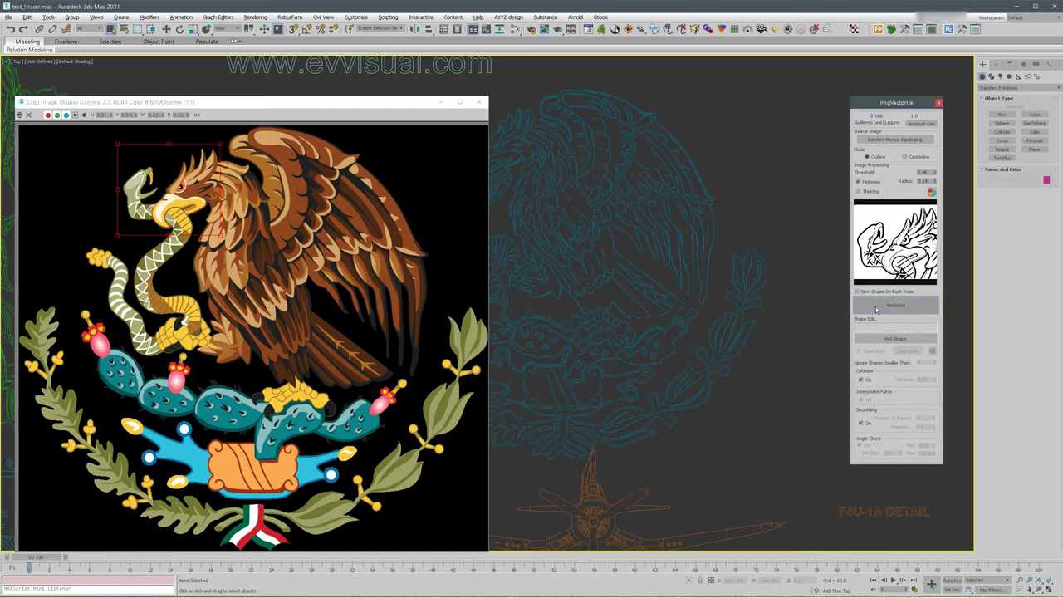
left_click(877, 307)
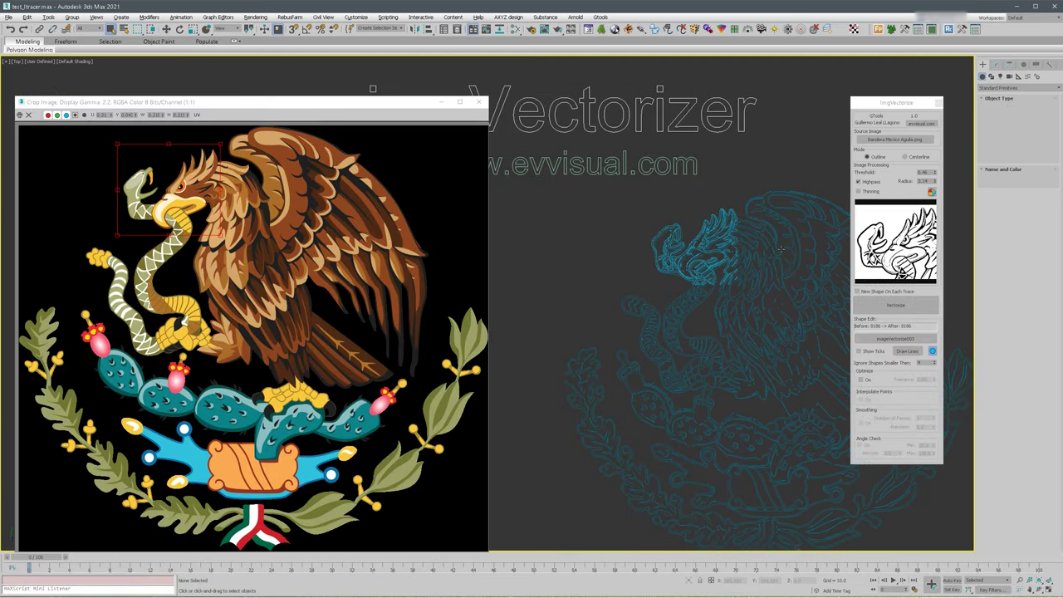
scroll(705, 234, "up", 5)
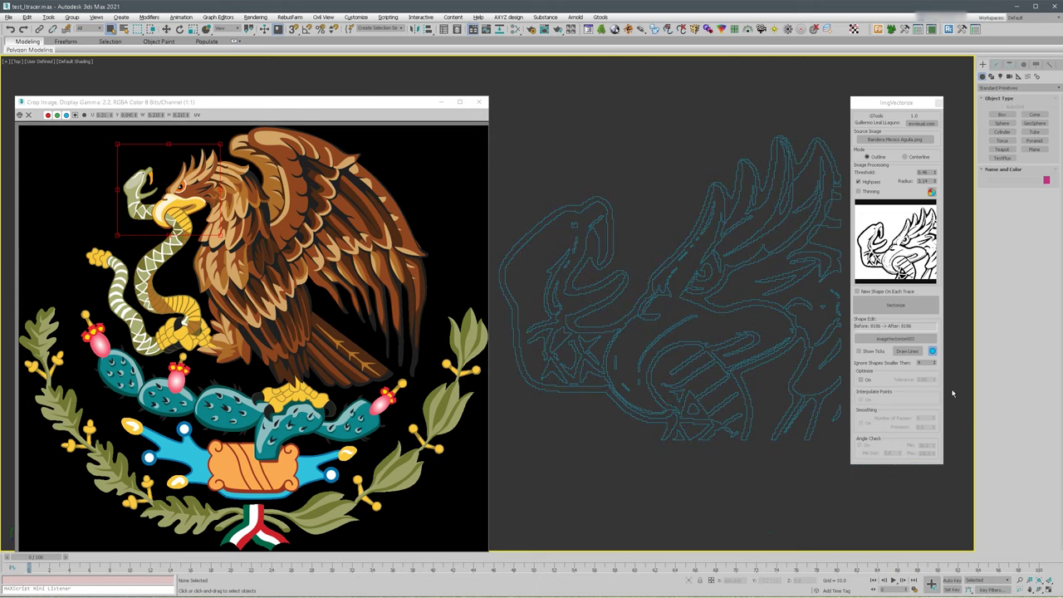
- Optimize the new head trace, adjust its tolerance, and expand the crop area back over the whole image
left_click(861, 379)
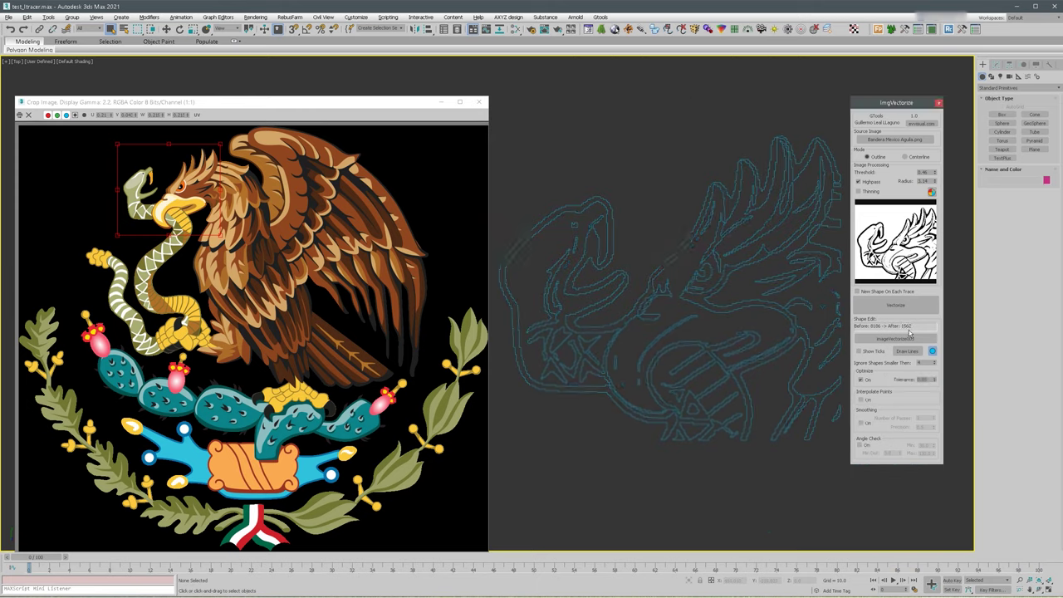
left_click_drag(934, 381, 939, 378)
left_click_drag(177, 210, 537, 556)
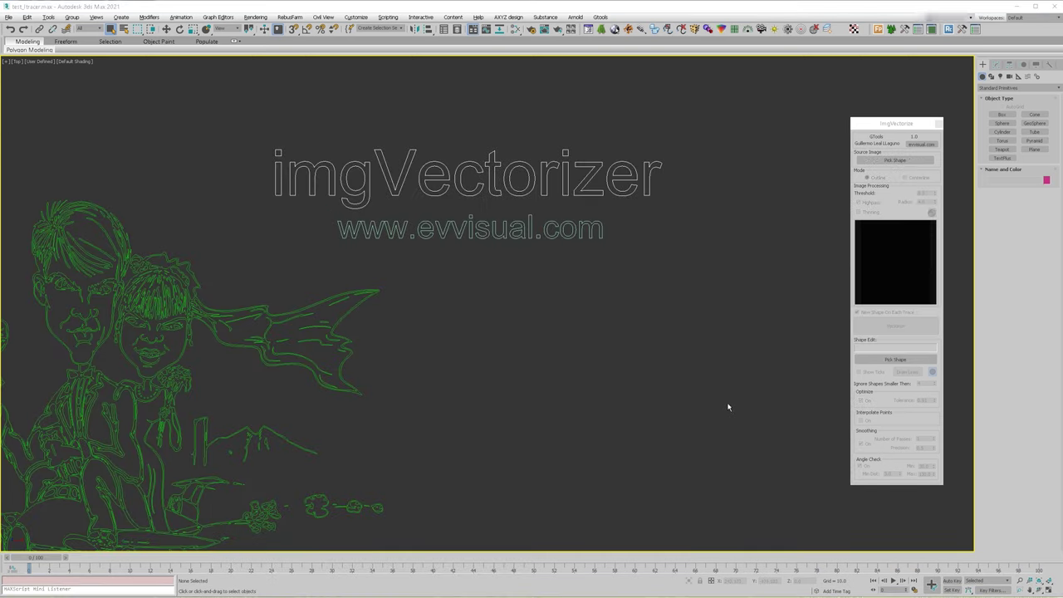
middle_click_drag(641, 314, 720, 323)
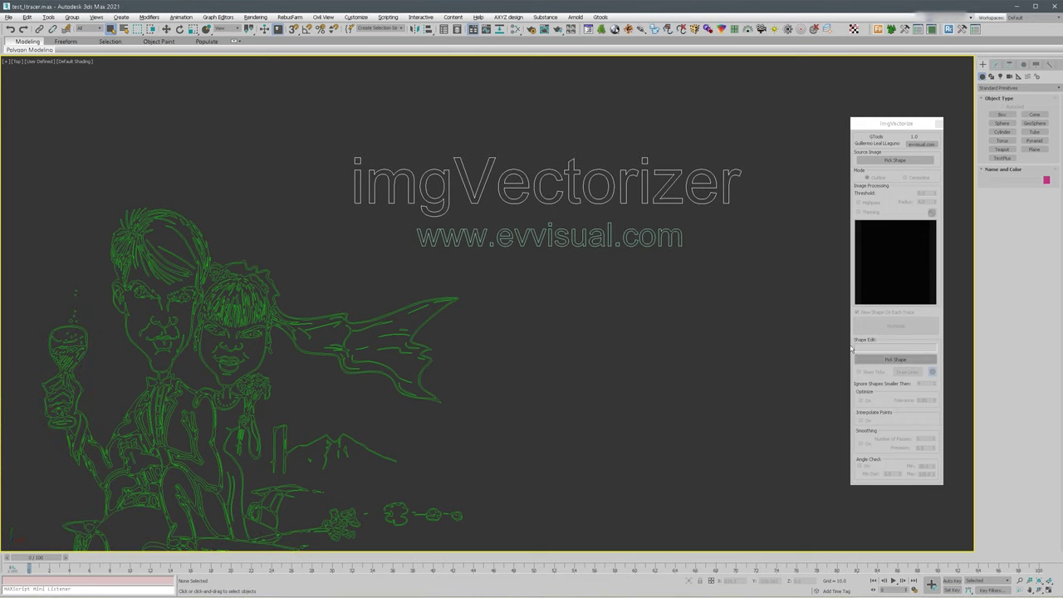
scroll(656, 291, "up", 5)
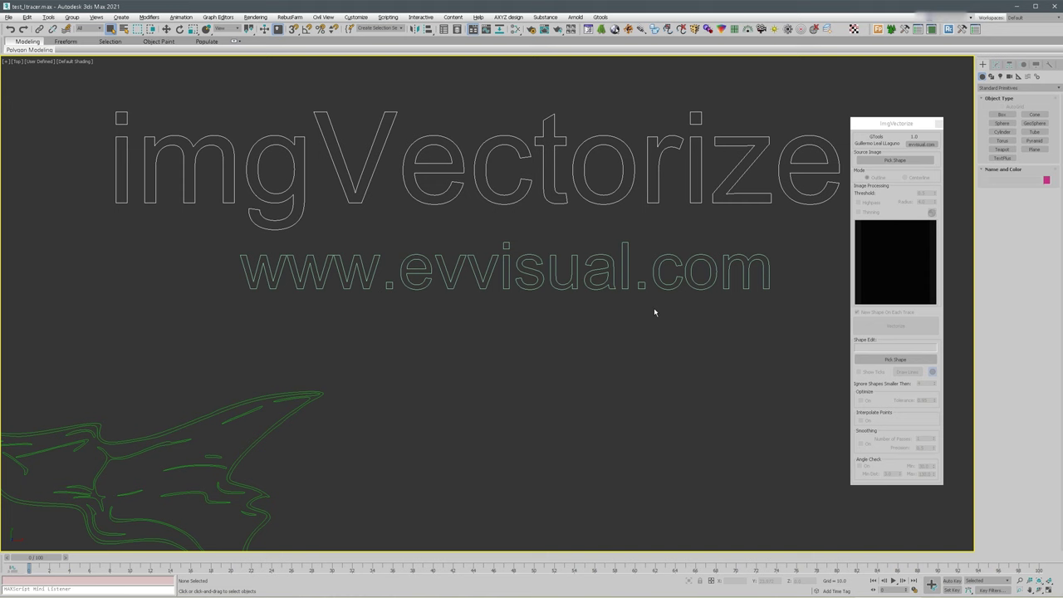
left_click(990, 76)
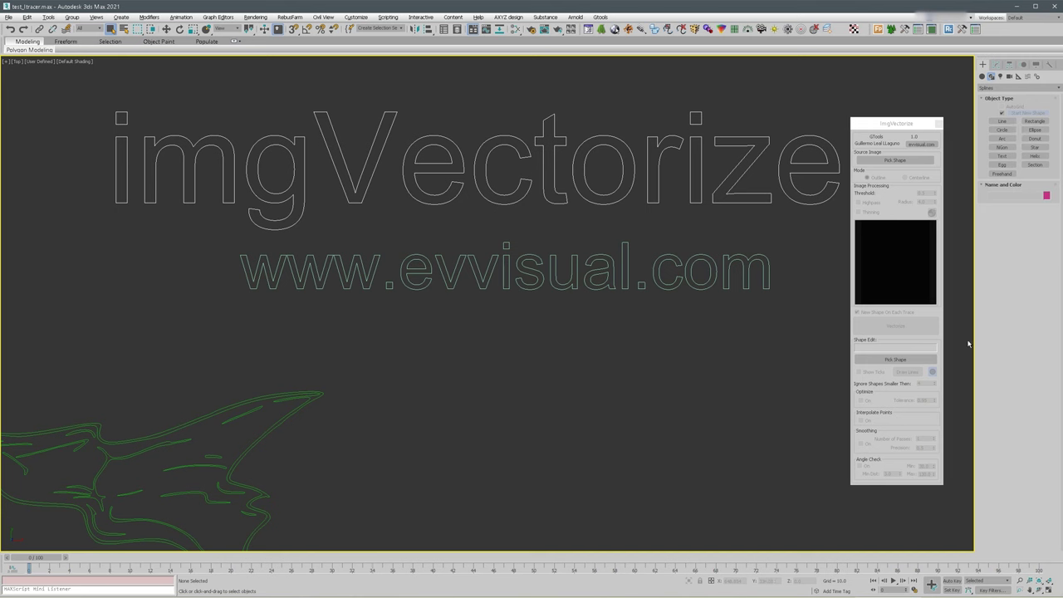
left_click(887, 361)
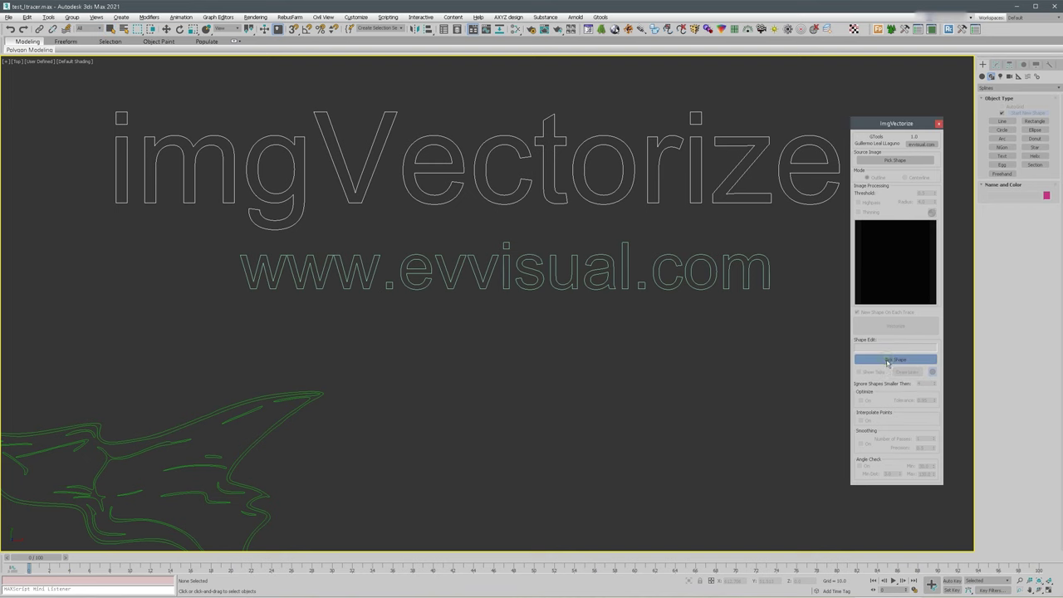
left_click(669, 286)
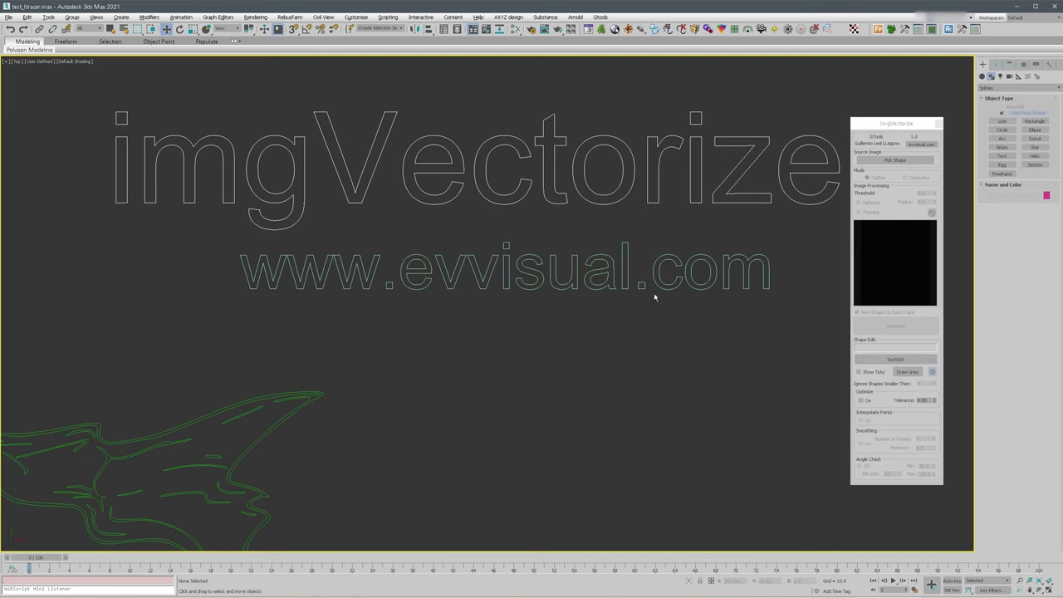
scroll(656, 297, "up", 6)
- Check the text's vertex ticks and hide them again, and enable optimization with a tolerance of 0.97
left_click(858, 372)
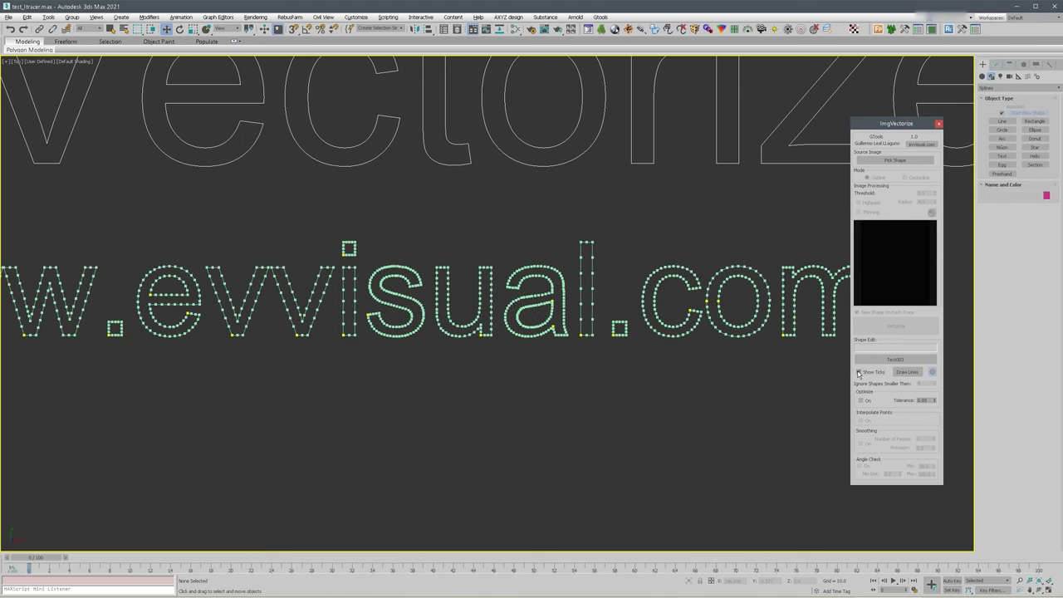
left_click(858, 372)
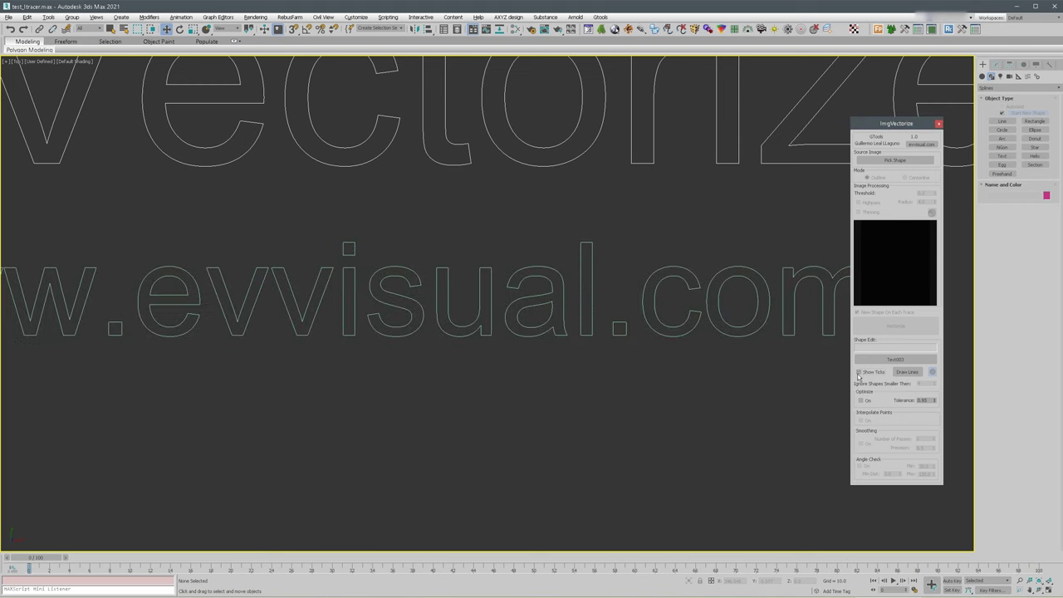
left_click(860, 400)
left_click_drag(934, 400, 934, 389)
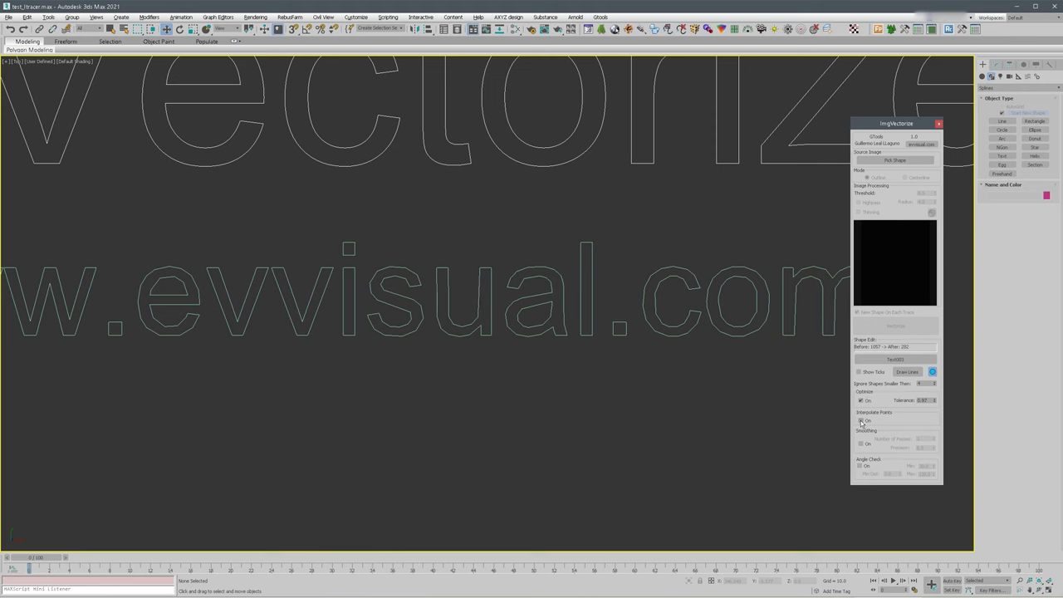
- Show the text's vertex ticks and try point interpolation and smoothing with more passes, turning smoothing back off
left_click(861, 420)
left_click(860, 443)
left_click(859, 372)
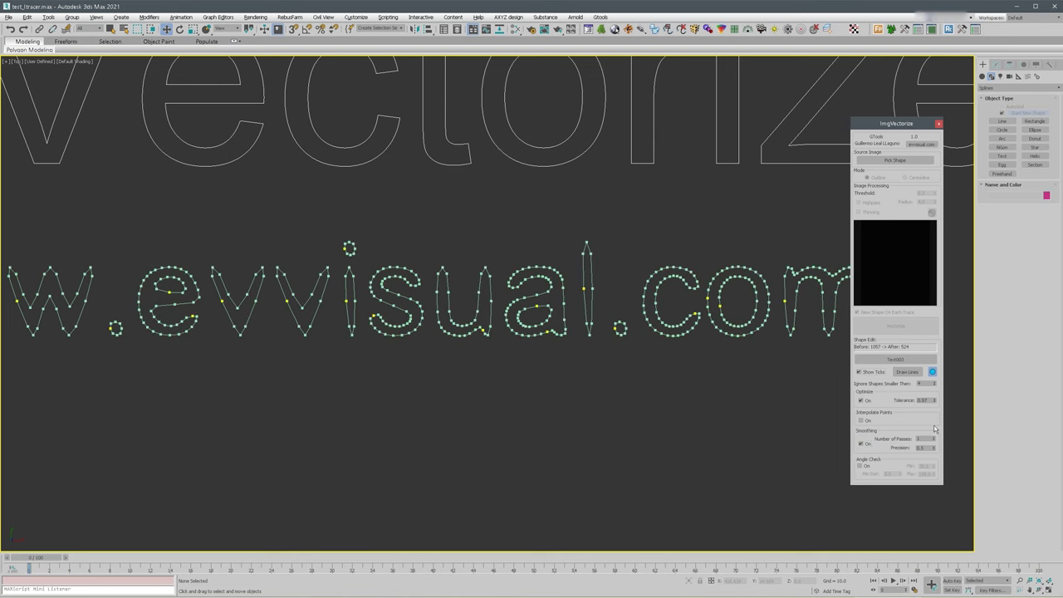
left_click(935, 437)
left_click(934, 437)
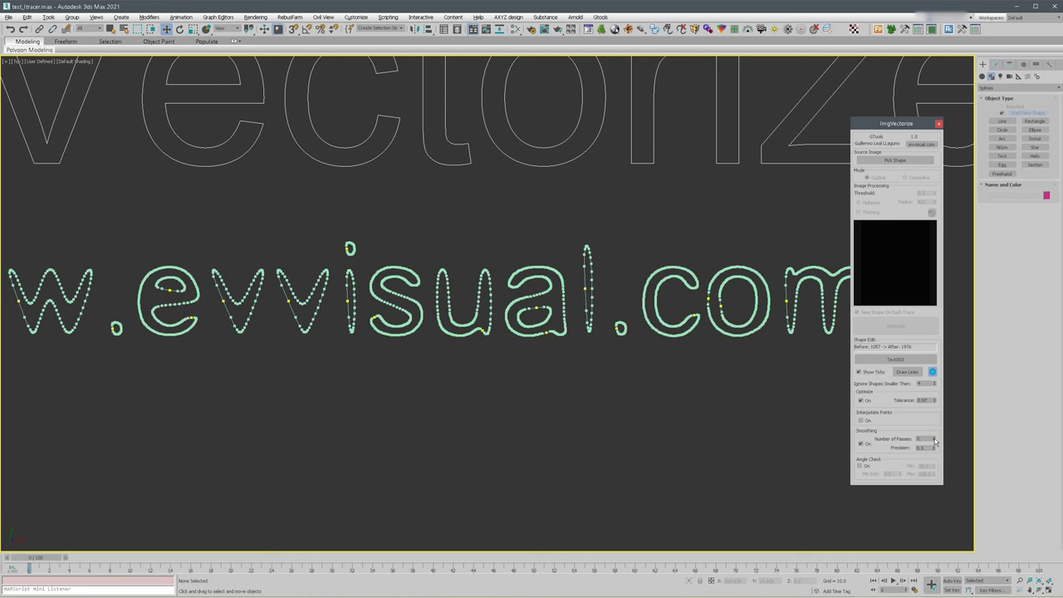
left_click(934, 436)
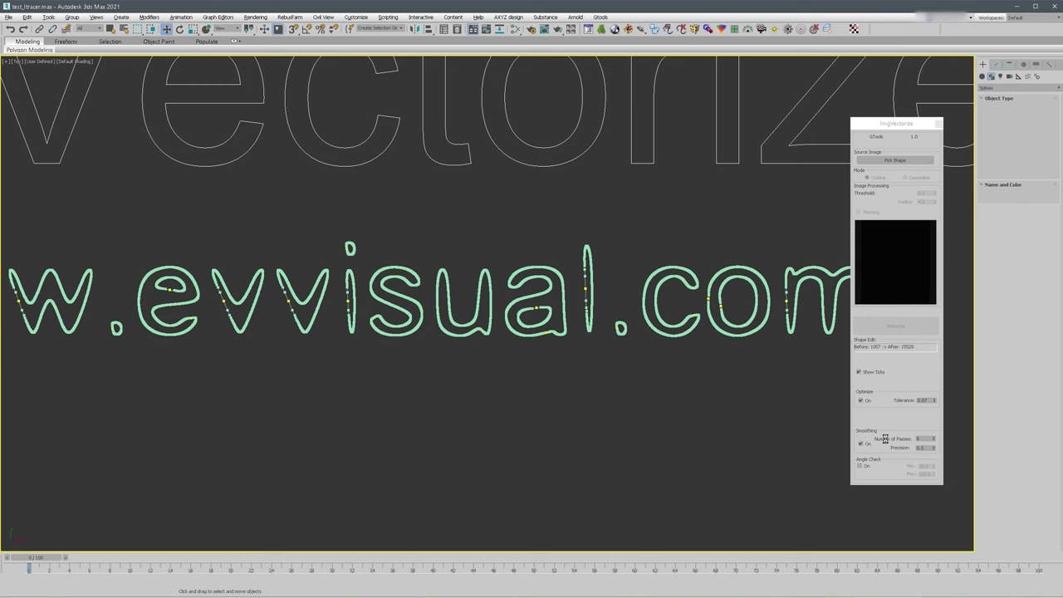
left_click(861, 444)
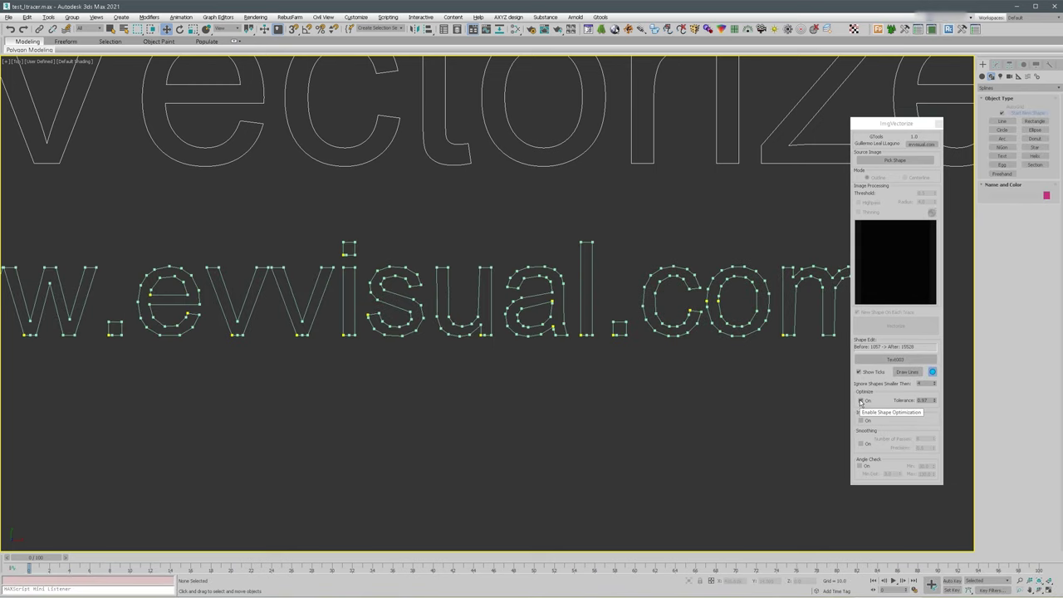
- Raise the text's optimization tolerance to 0.98, with the letters of ".com" in close view
middle_click_drag(712, 337, 707, 380)
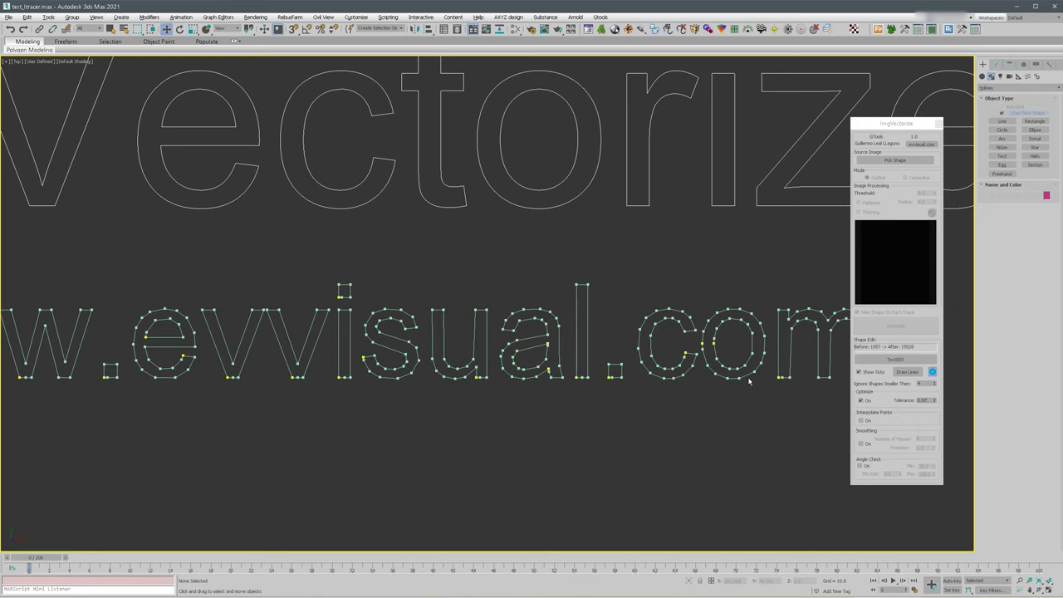
scroll(749, 380, "up", 5)
left_click_drag(928, 401, 895, 401)
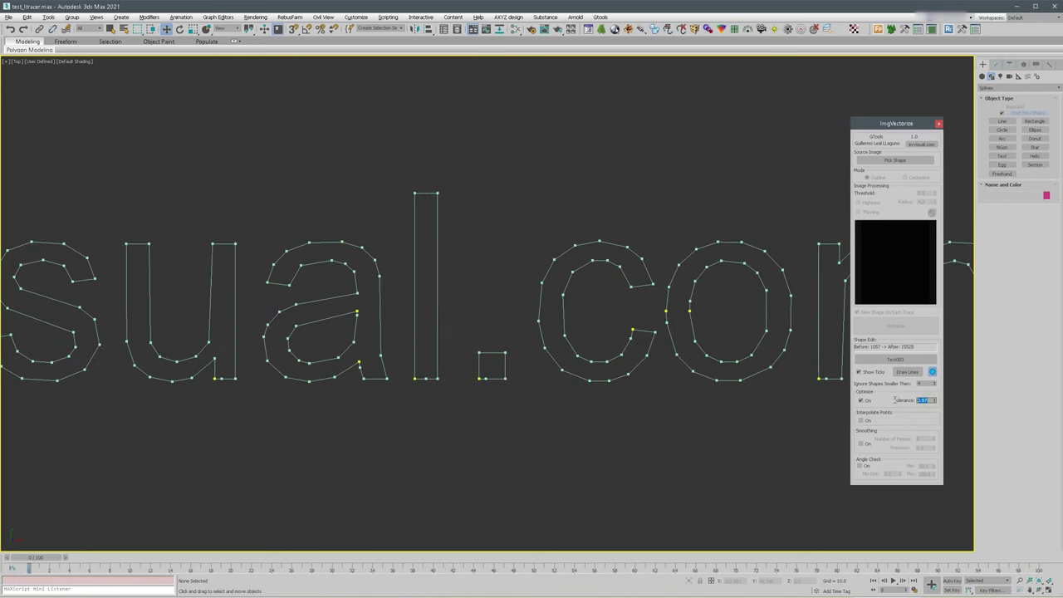
type("1")
key("Return")
scroll(701, 365, "up", 4)
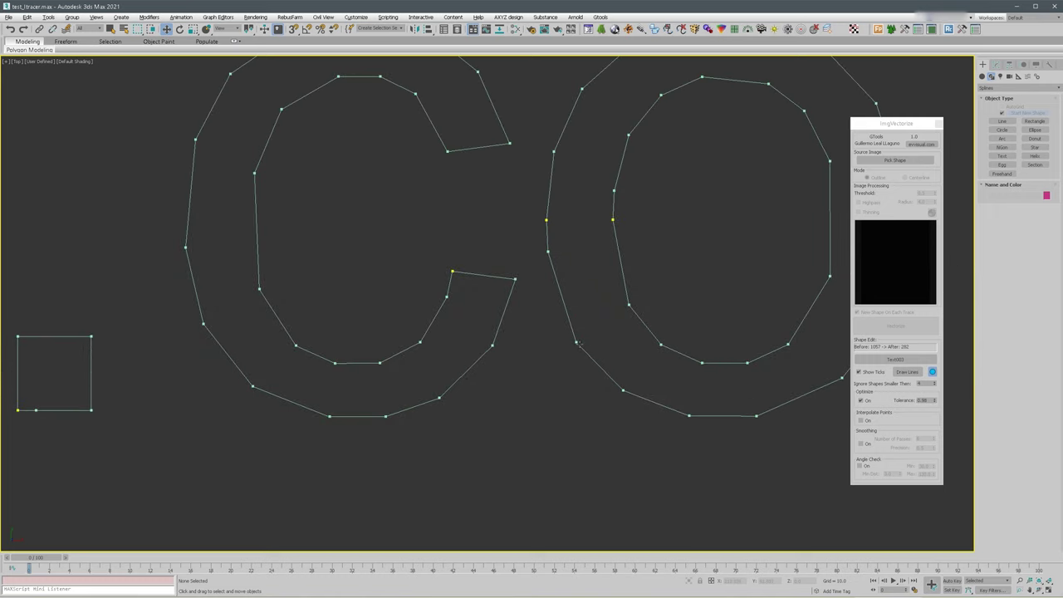
- Switch the optimized text from straight lines to curves and enable Angle Check for its corners
left_click(906, 372)
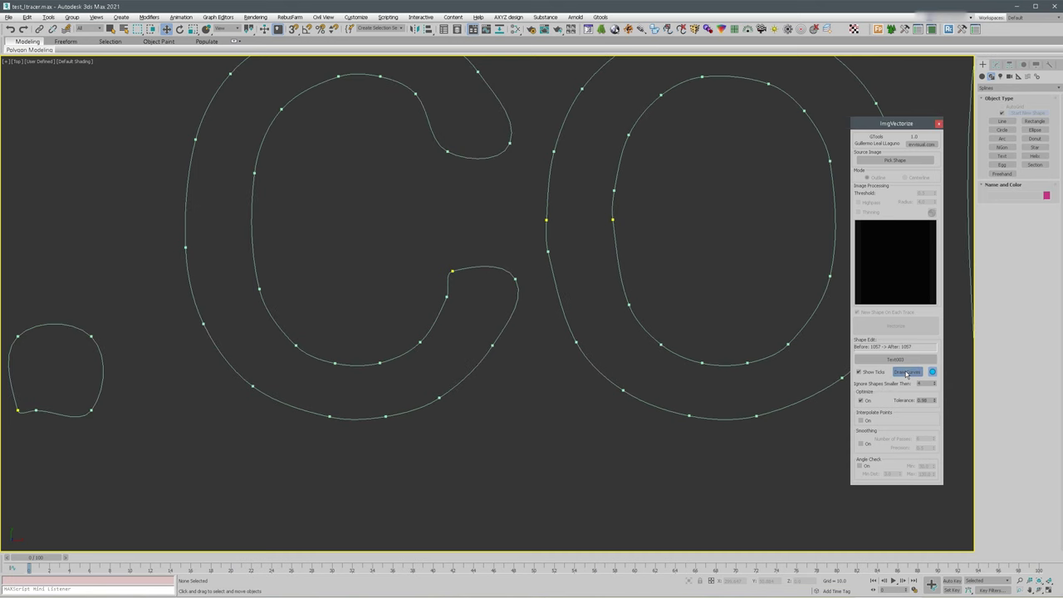
middle_click_drag(440, 412, 651, 375)
scroll(581, 370, "down", 3)
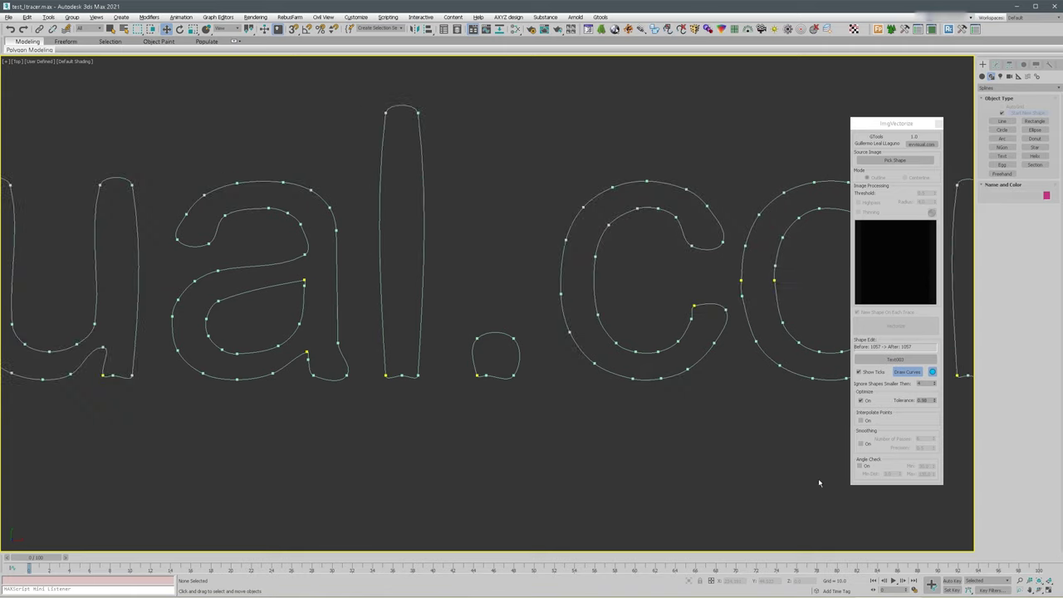
left_click(860, 465)
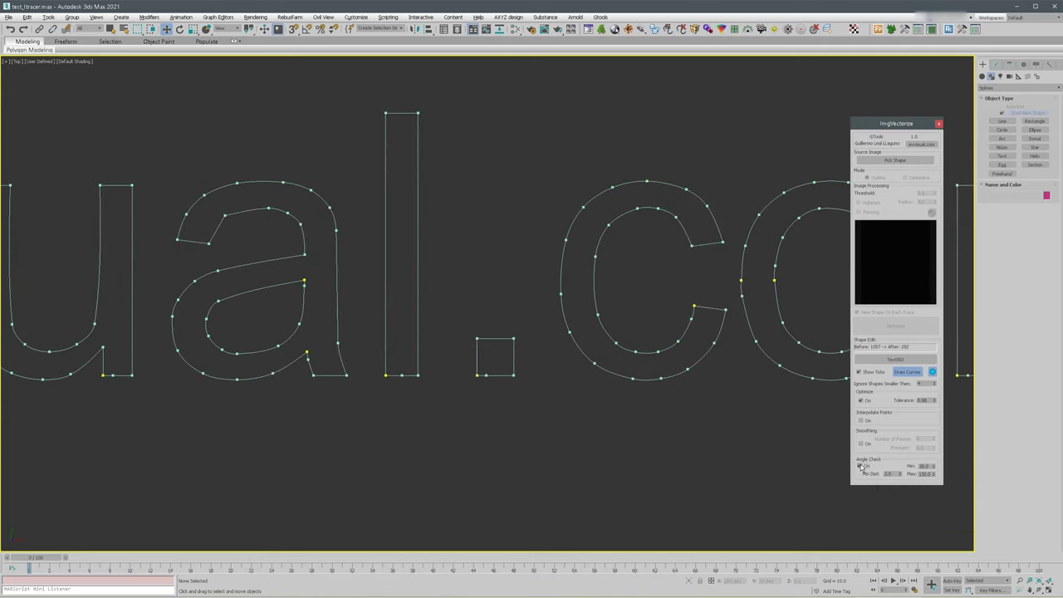
scroll(676, 408, "down", 8)
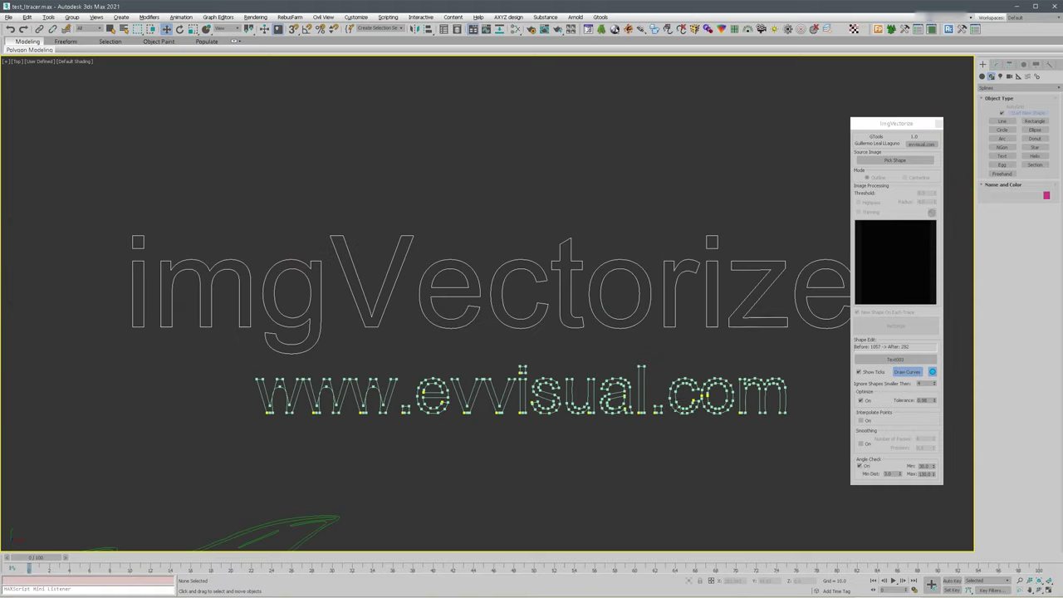
middle_click_drag(704, 405, 616, 338)
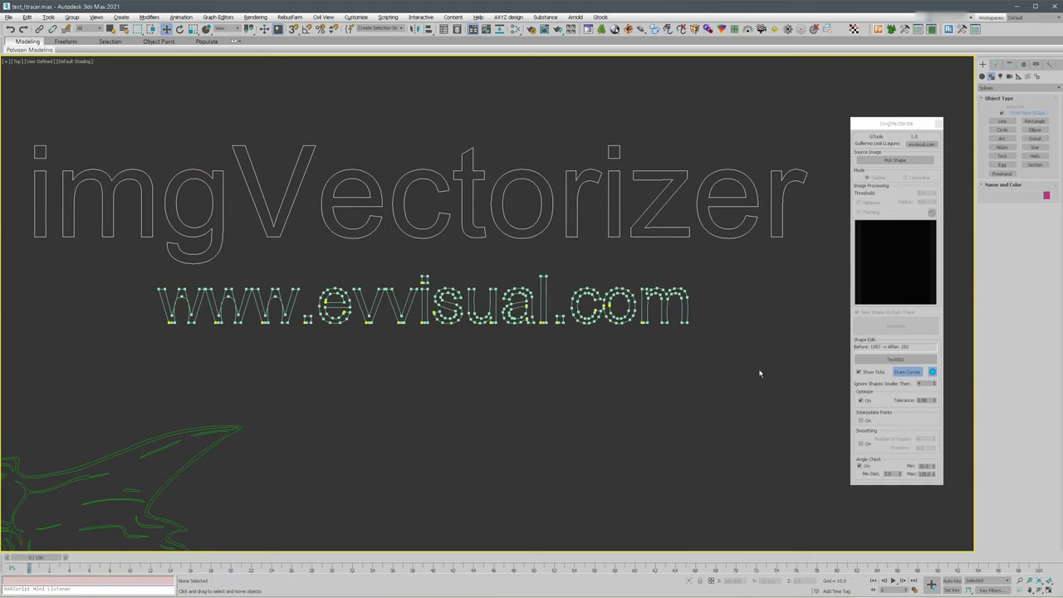